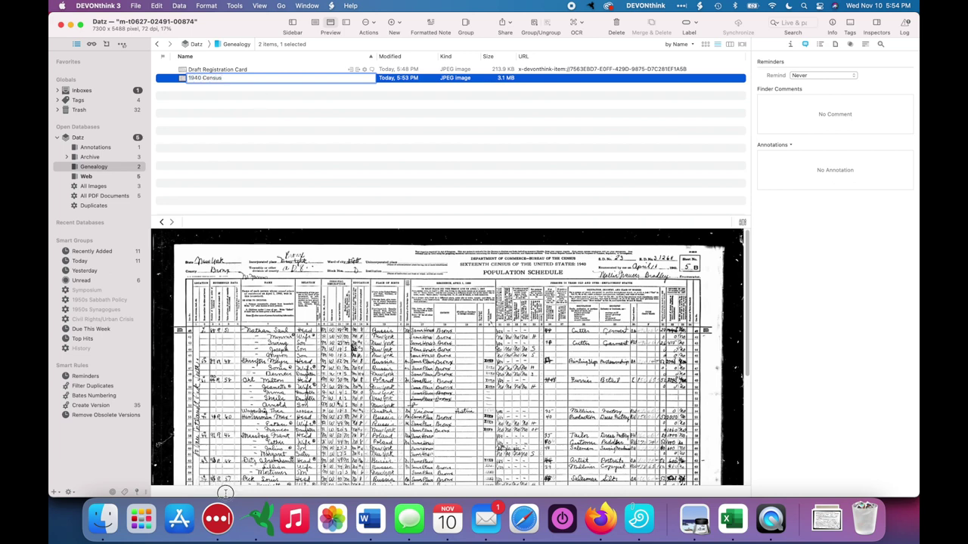
Finish renaming the census image as 1940 Census and draw a rectangle markup around part of a row in its income columns
{"action": "key", "text": "Return"}
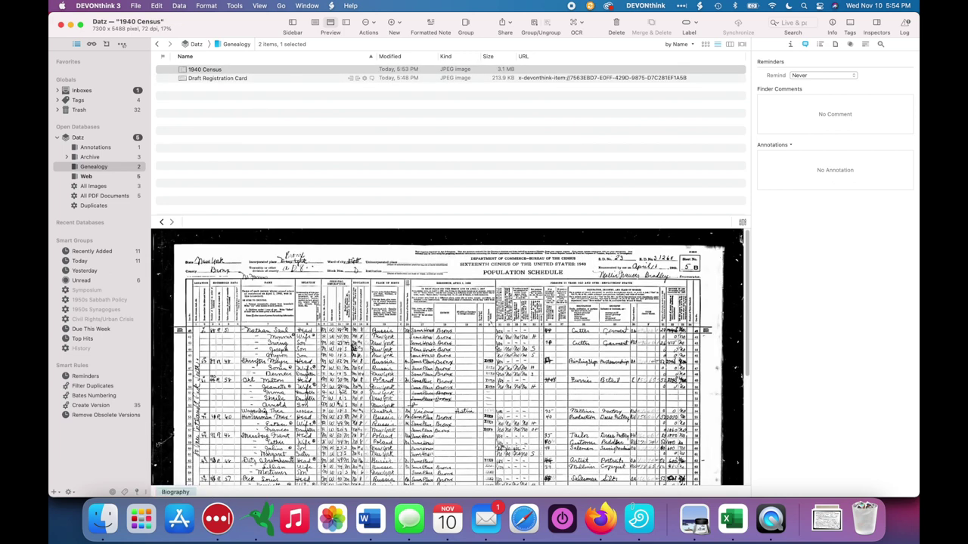
{"action": "scroll", "coordinate": [447, 357], "scroll_direction": "down", "scroll_amount": 5}
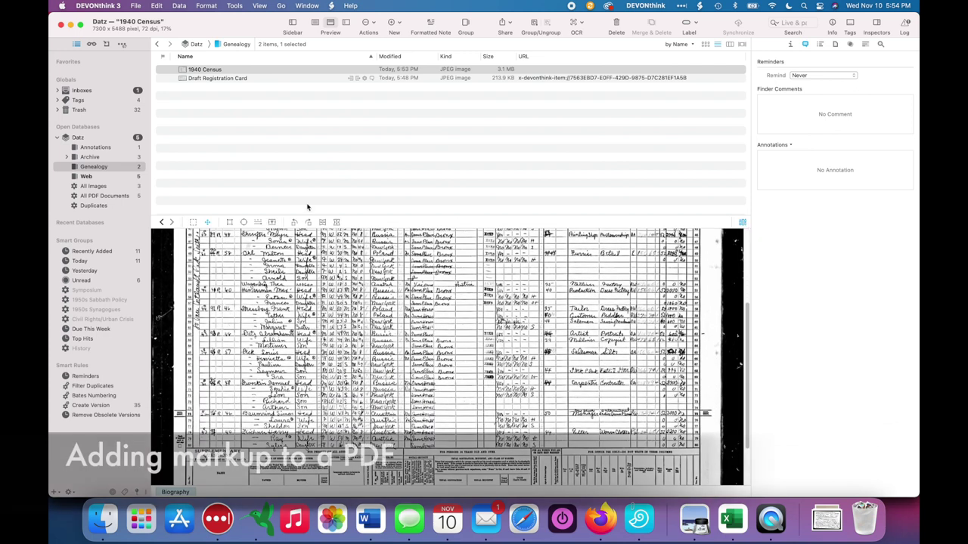
{"action": "left_click", "coordinate": [229, 222]}
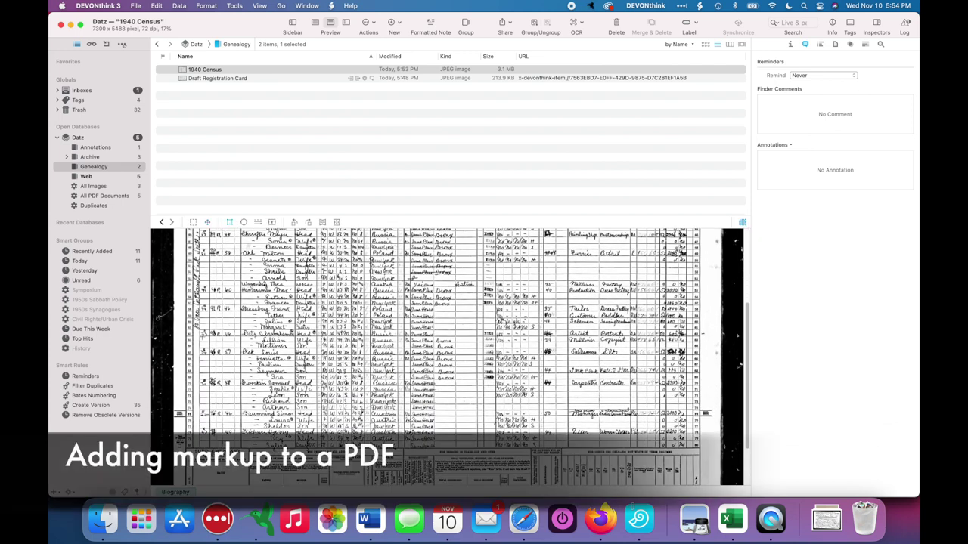
{"action": "left_click_drag", "start_coordinate": [632, 360], "coordinate": [710, 350]}
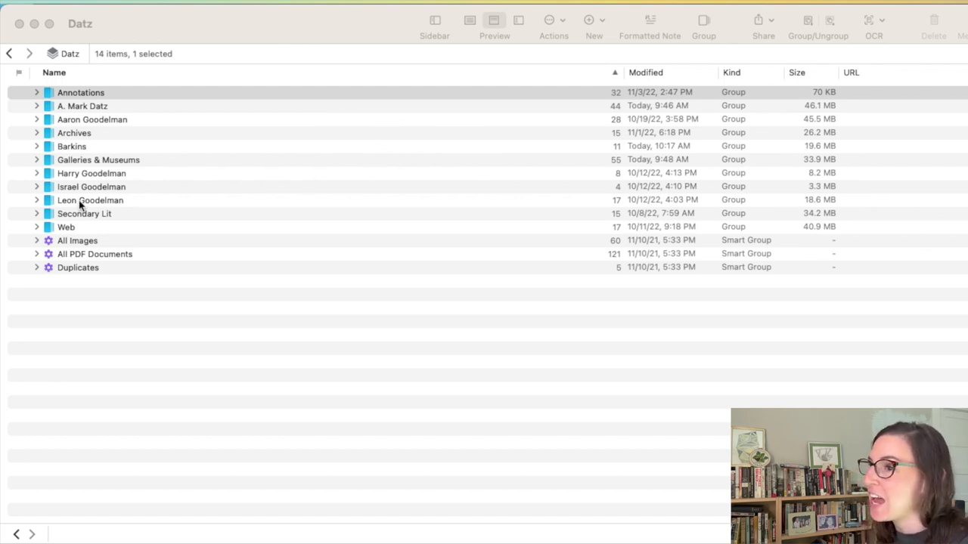
Look through the Syracuse Archive subgroup of Archives, including its Boxes subgroup, and collapse it again
{"action": "left_click", "coordinate": [79, 94]}
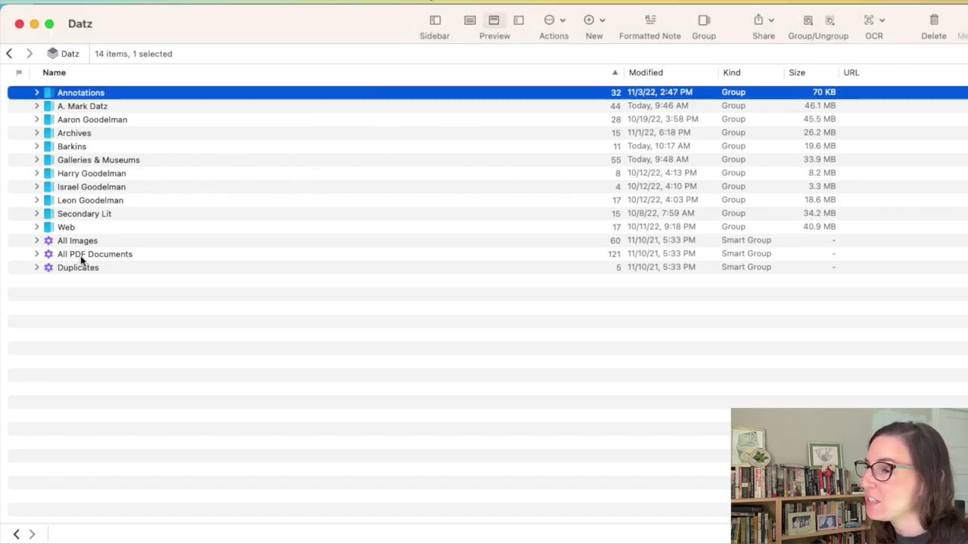
{"action": "left_click", "coordinate": [70, 226]}
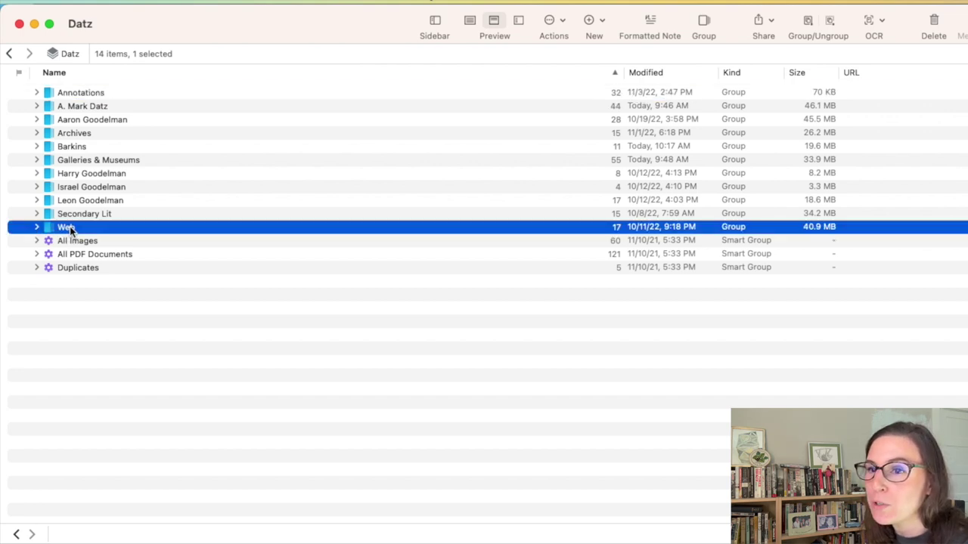
{"action": "left_click", "coordinate": [37, 133]}
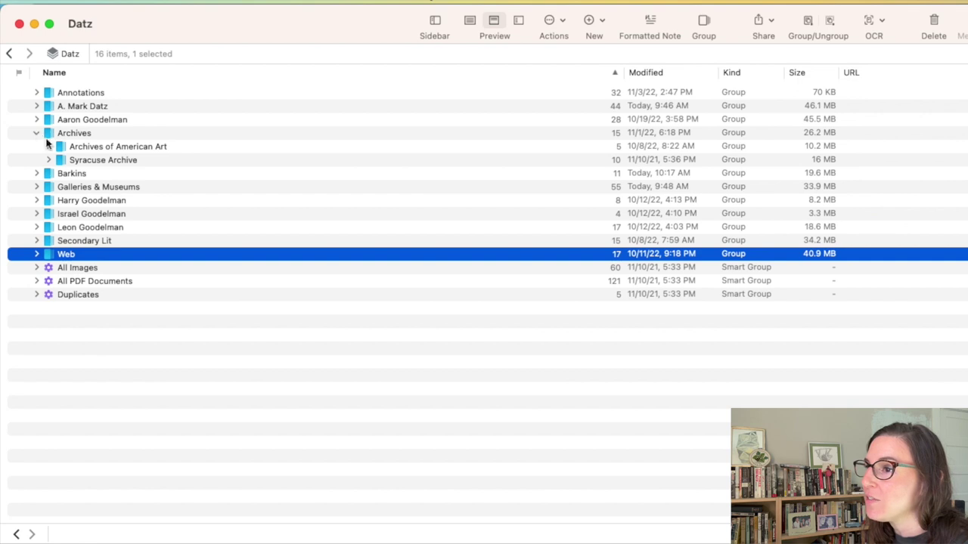
{"action": "left_click", "coordinate": [61, 163]}
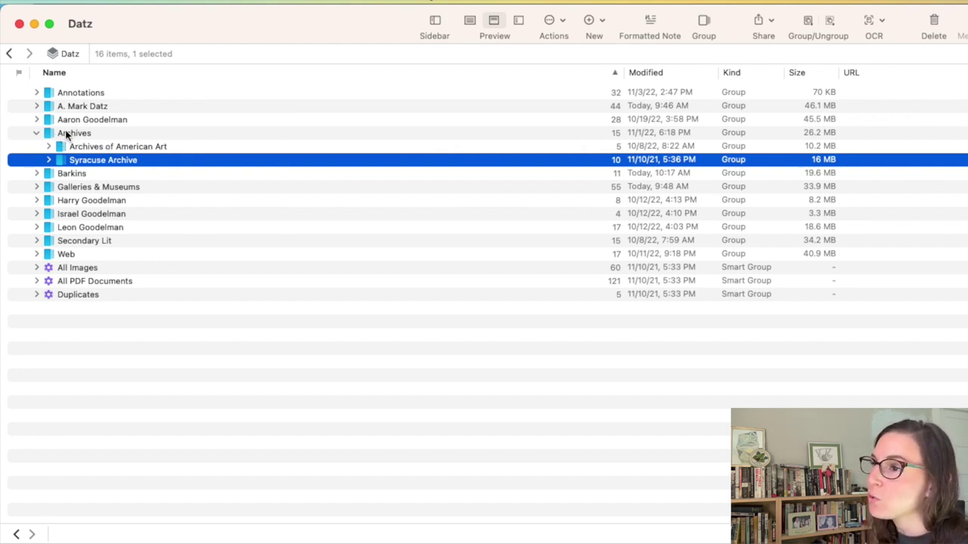
{"action": "left_click", "coordinate": [48, 160]}
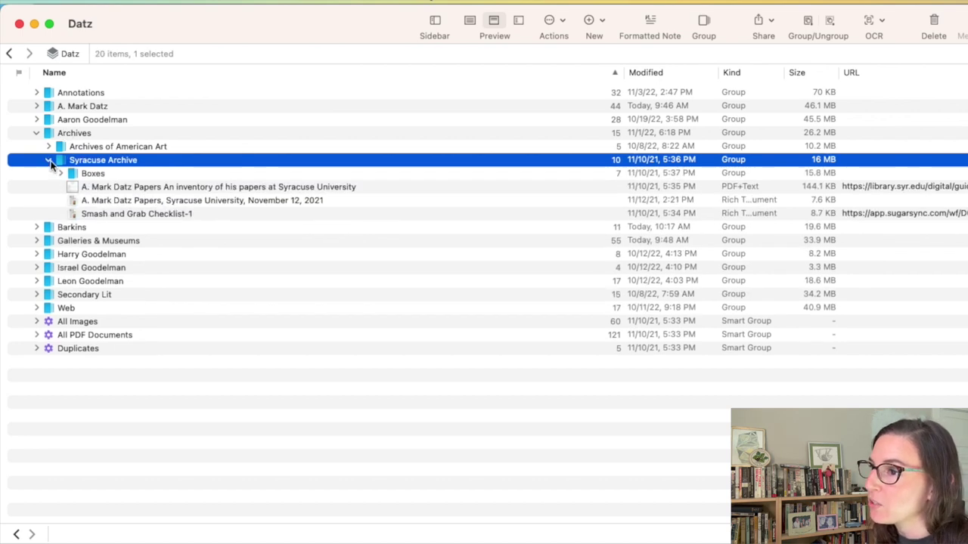
{"action": "left_click", "coordinate": [61, 174]}
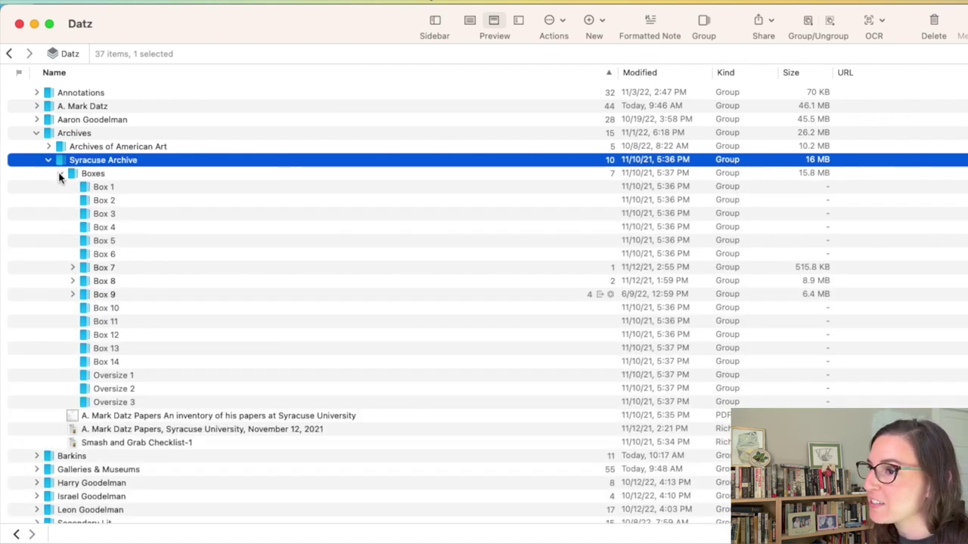
{"action": "left_click", "coordinate": [59, 175]}
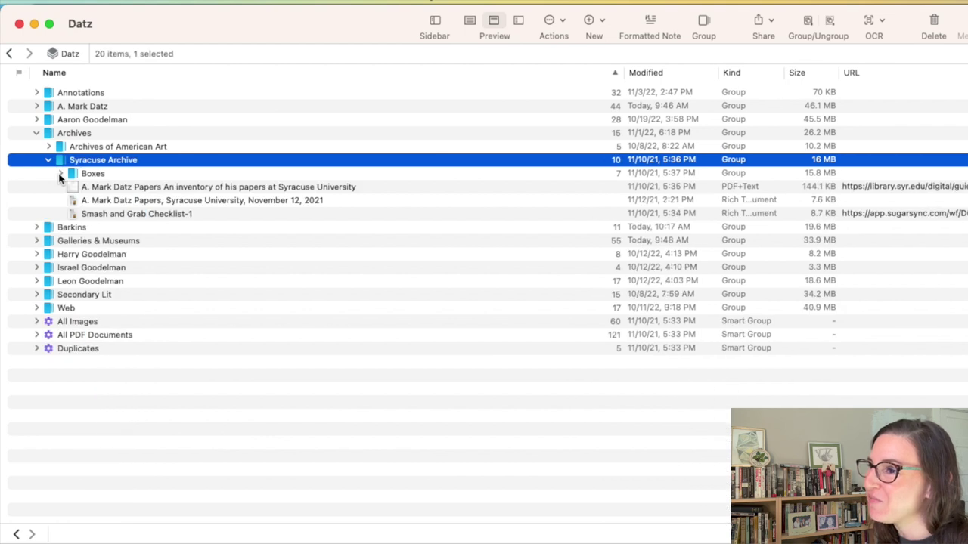
{"action": "left_click", "coordinate": [48, 161]}
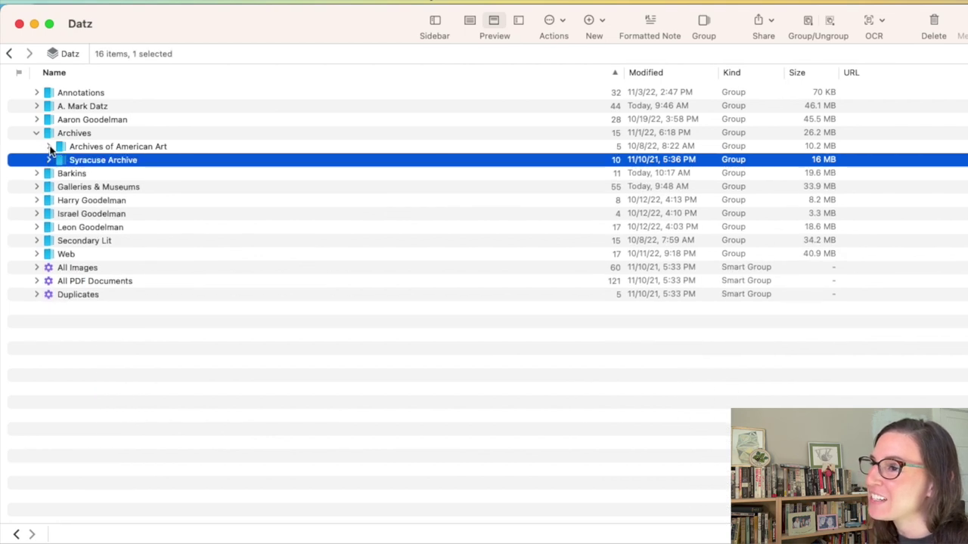
Check the papers collections inside the Archives of American Art subgroup and collapse the whole Archives group
{"action": "left_click", "coordinate": [49, 148]}
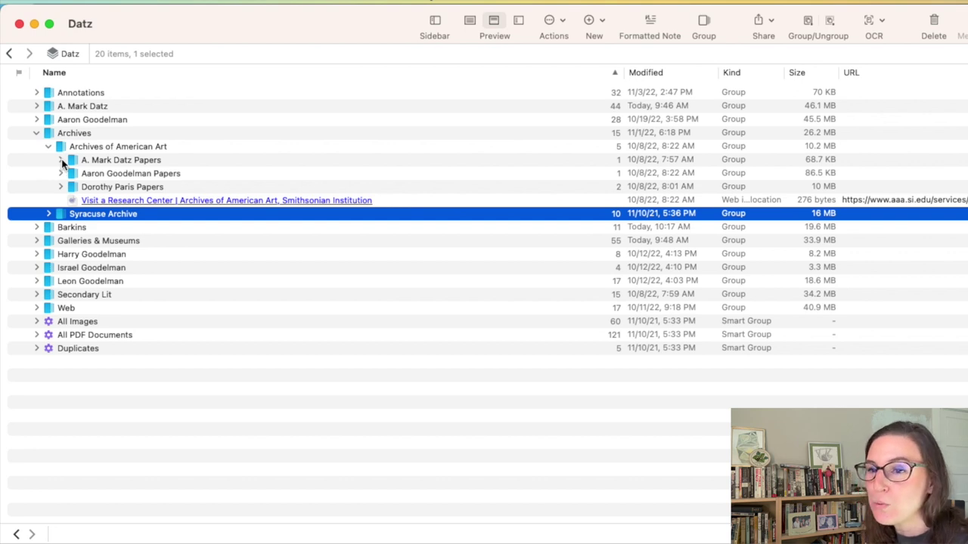
{"action": "left_click", "coordinate": [62, 160]}
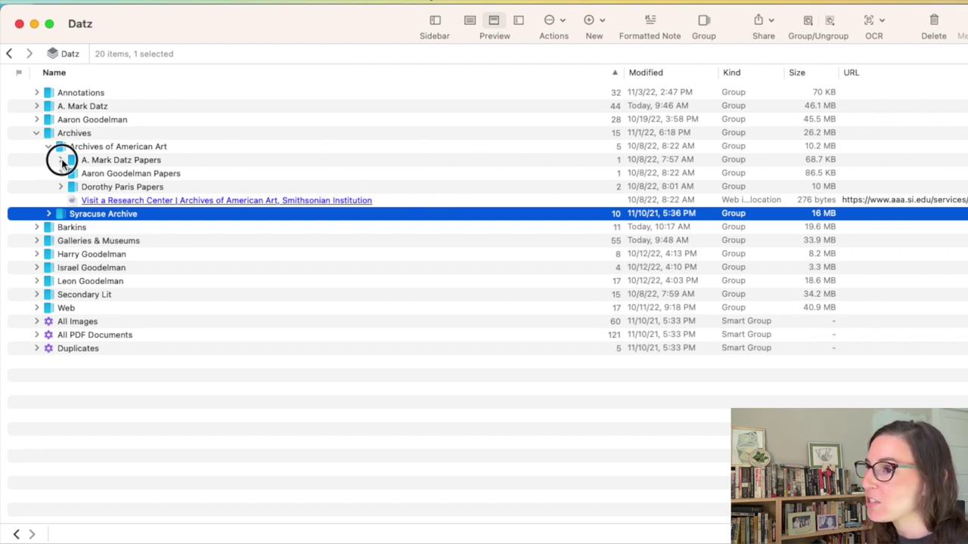
{"action": "left_click", "coordinate": [61, 160]}
{"action": "left_click", "coordinate": [61, 174]}
{"action": "left_click", "coordinate": [61, 174]}
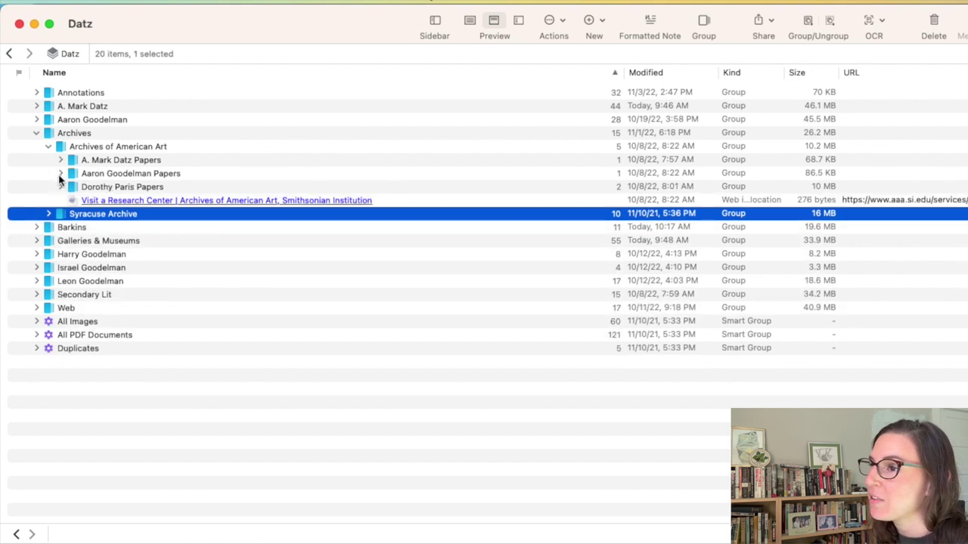
{"action": "left_click", "coordinate": [62, 188]}
{"action": "left_click", "coordinate": [62, 188]}
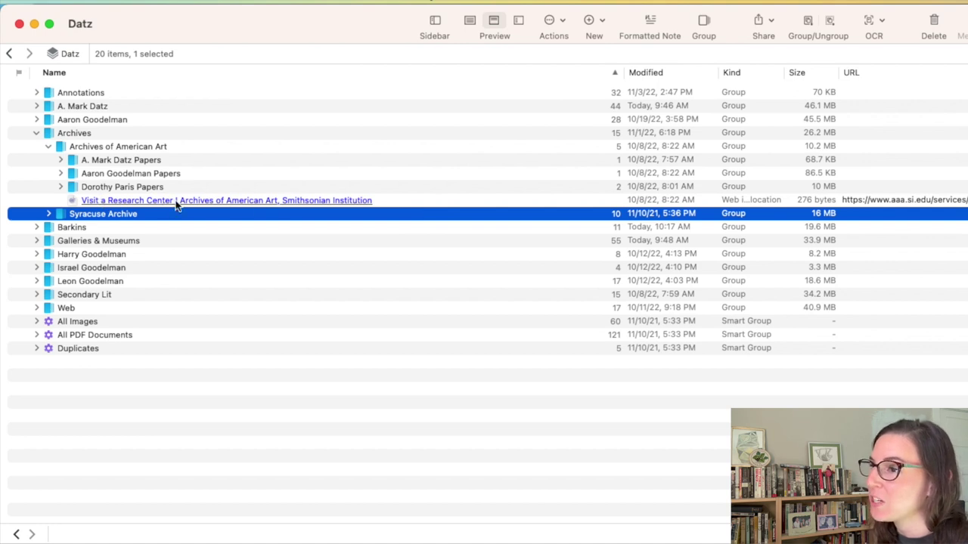
{"action": "left_click", "coordinate": [47, 148]}
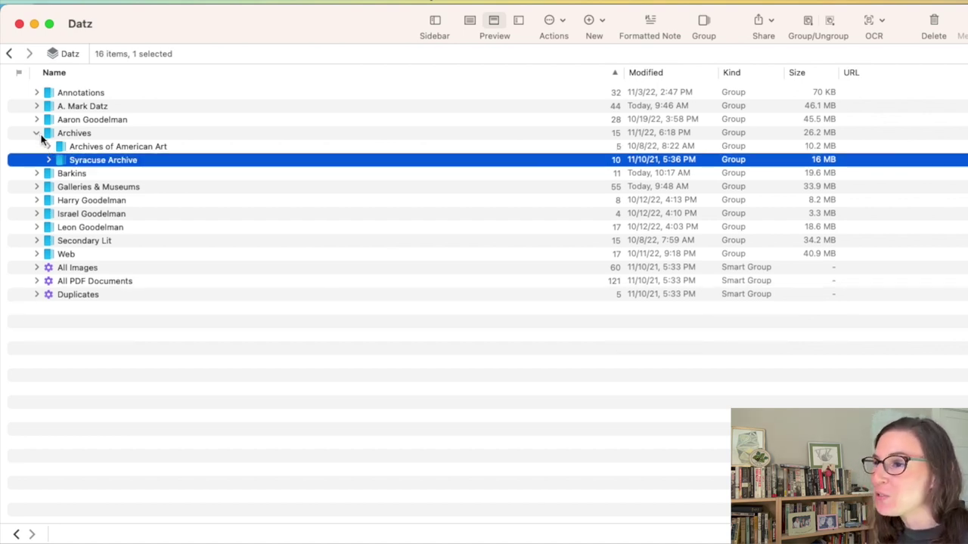
{"action": "left_click", "coordinate": [36, 134]}
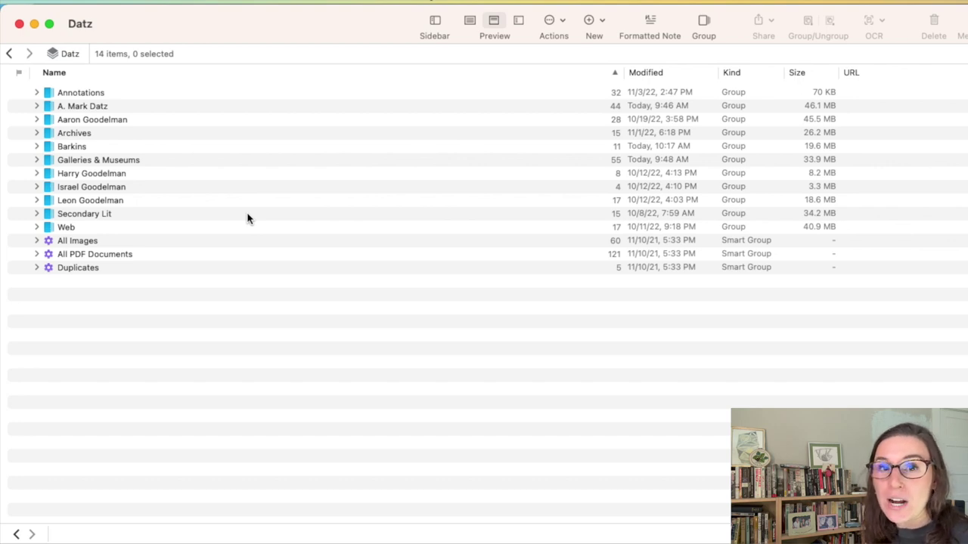
Review the documents stored in the Web and Secondary Lit groups, leaving both groups collapsed
{"action": "left_click", "coordinate": [36, 228]}
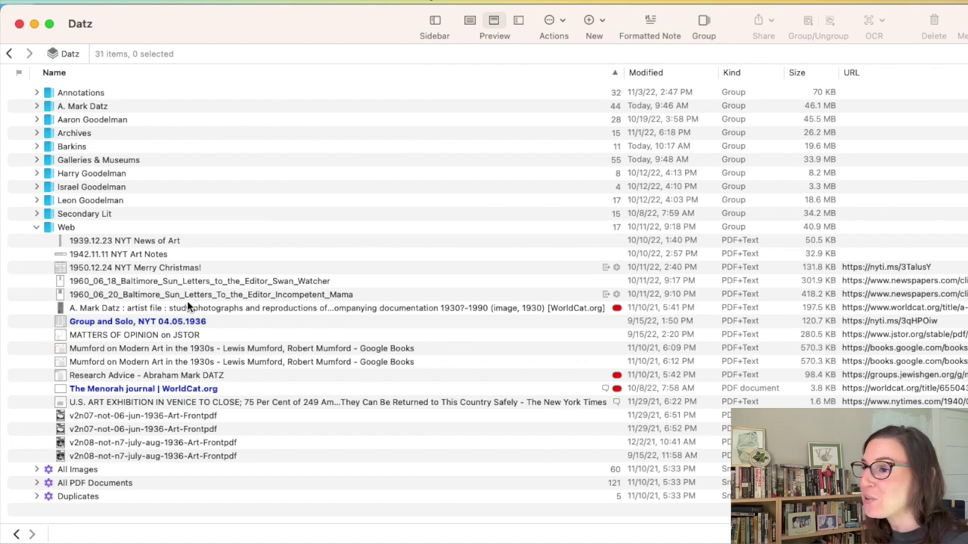
{"action": "left_click", "coordinate": [39, 229]}
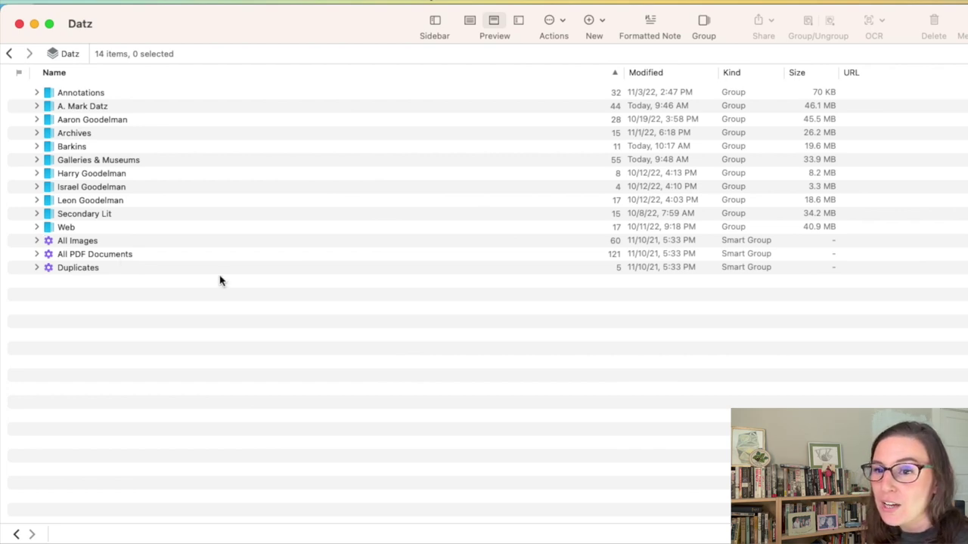
{"action": "left_click", "coordinate": [38, 227]}
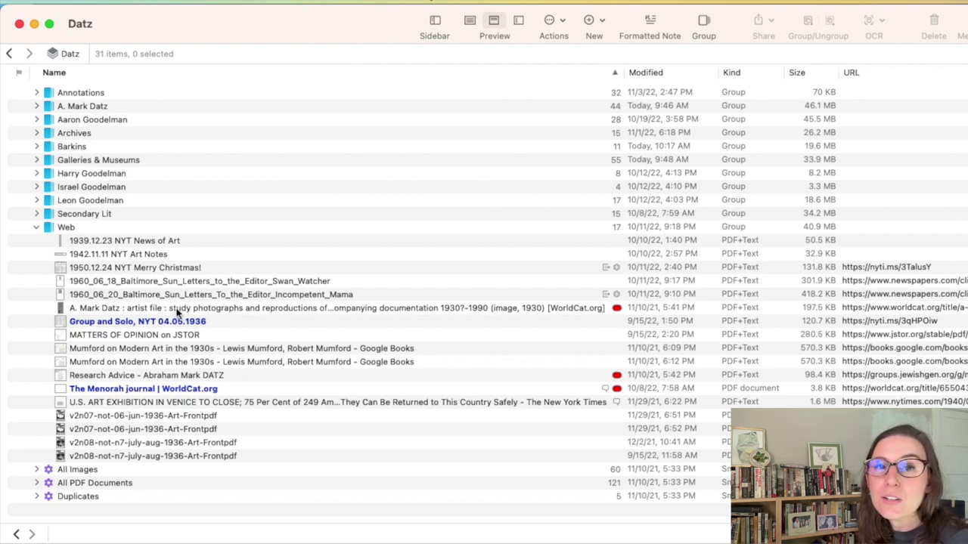
{"action": "left_click", "coordinate": [36, 226]}
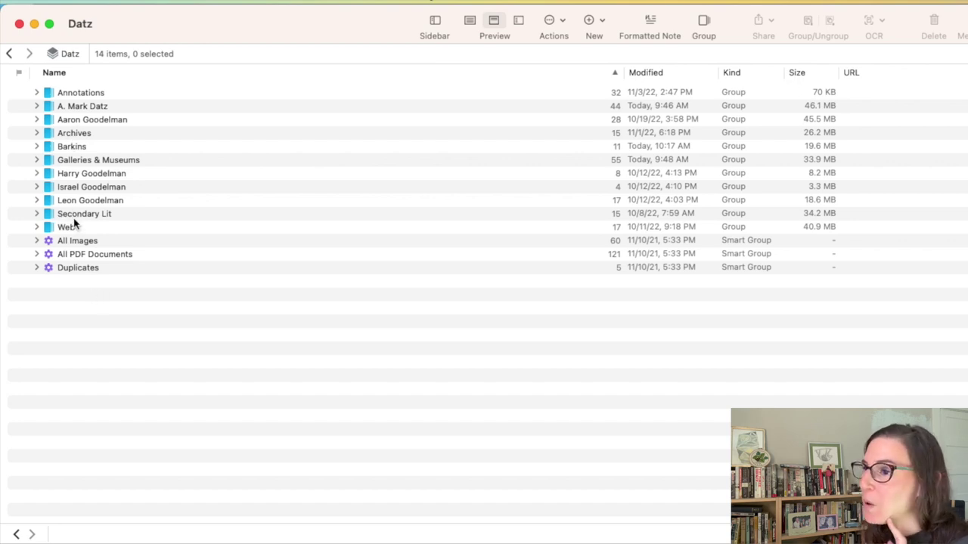
{"action": "left_click", "coordinate": [35, 215]}
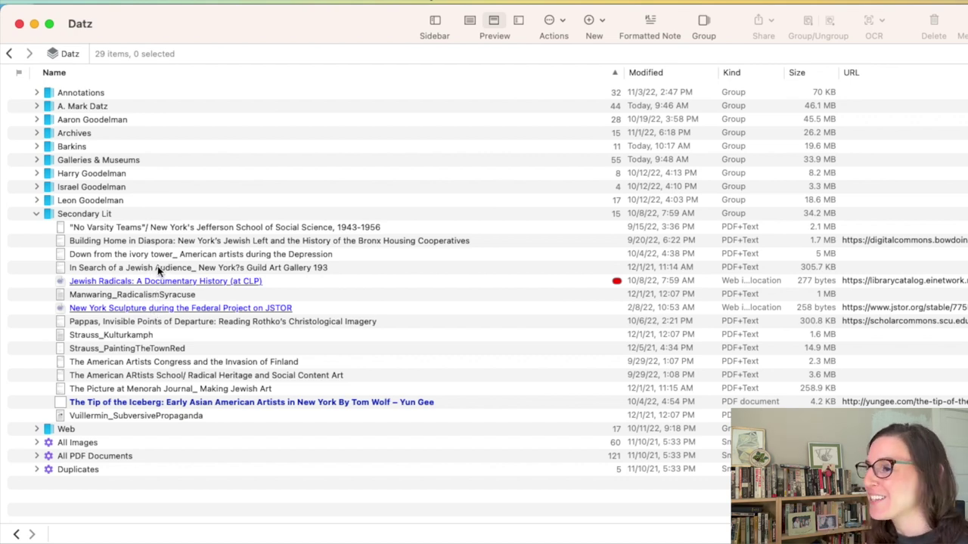
{"action": "left_click", "coordinate": [36, 215]}
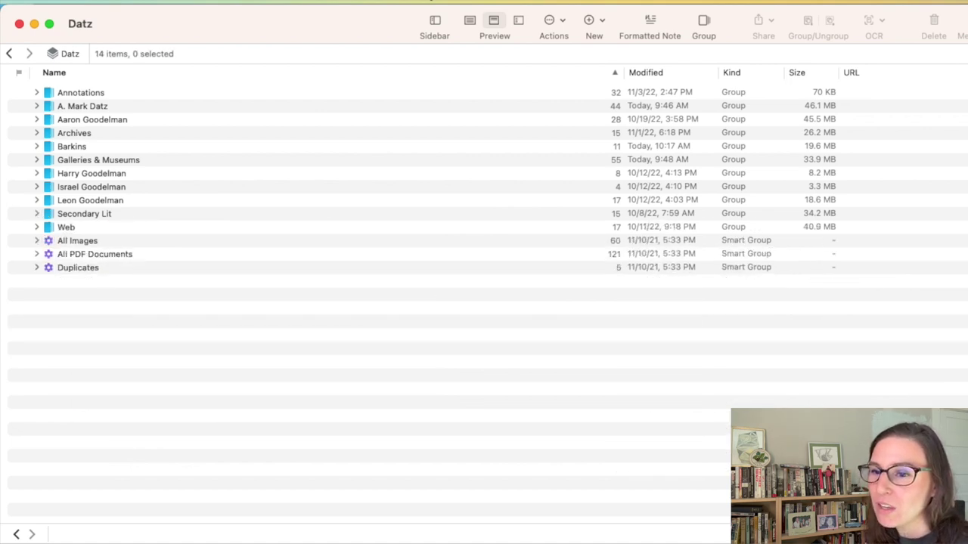
Expand the A. Mark Datz group and review the items in its Datz Art subgroup
{"action": "left_click", "coordinate": [41, 107]}
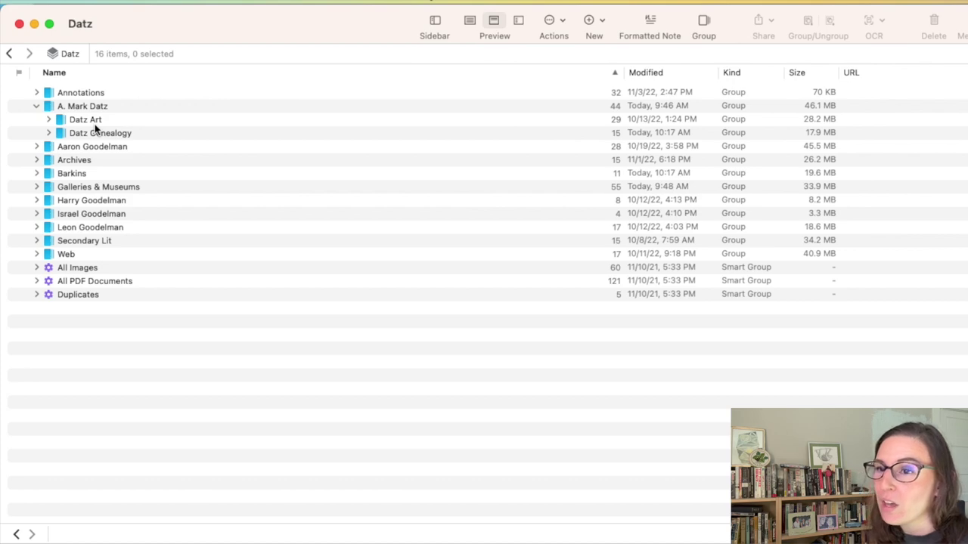
{"action": "left_click", "coordinate": [49, 122]}
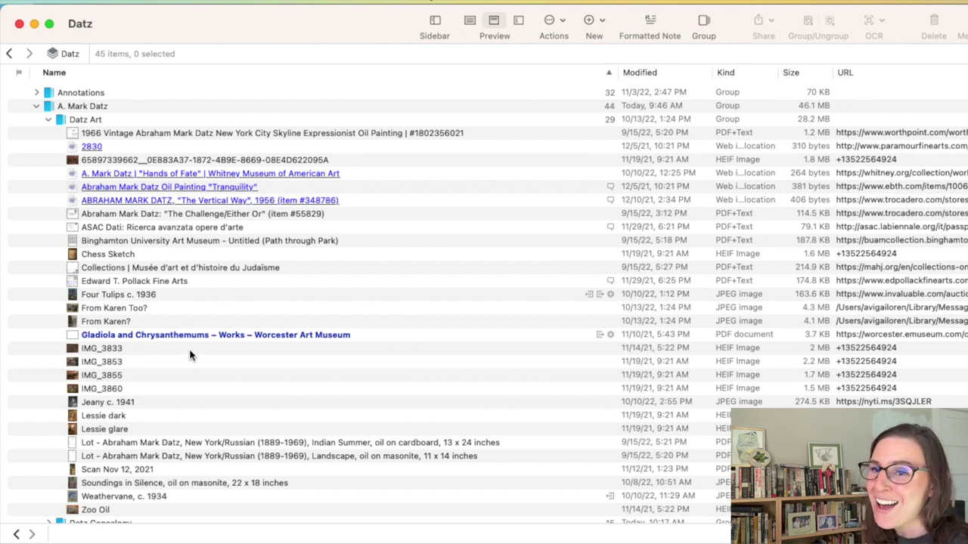
{"action": "scroll", "coordinate": [190, 356], "scroll_direction": "down", "scroll_amount": 1}
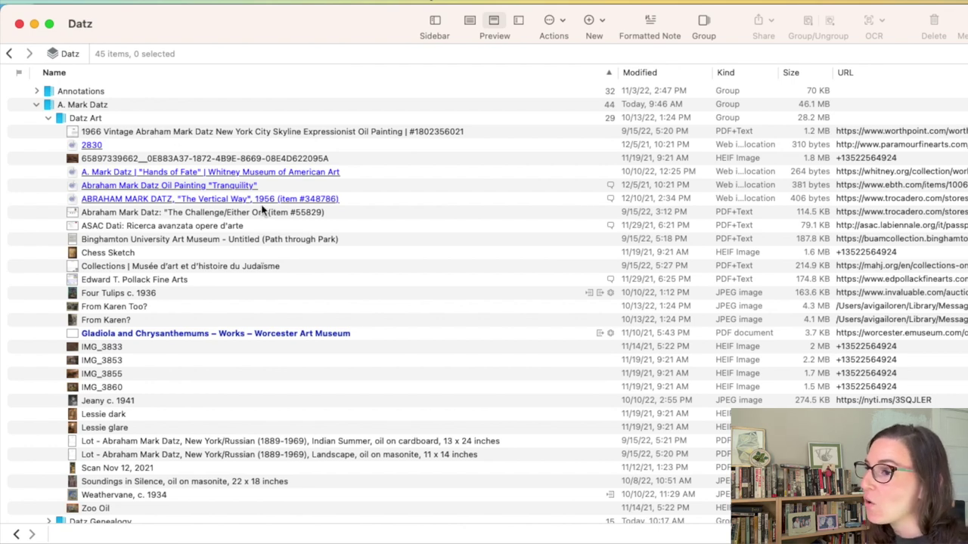
{"action": "left_click", "coordinate": [48, 119]}
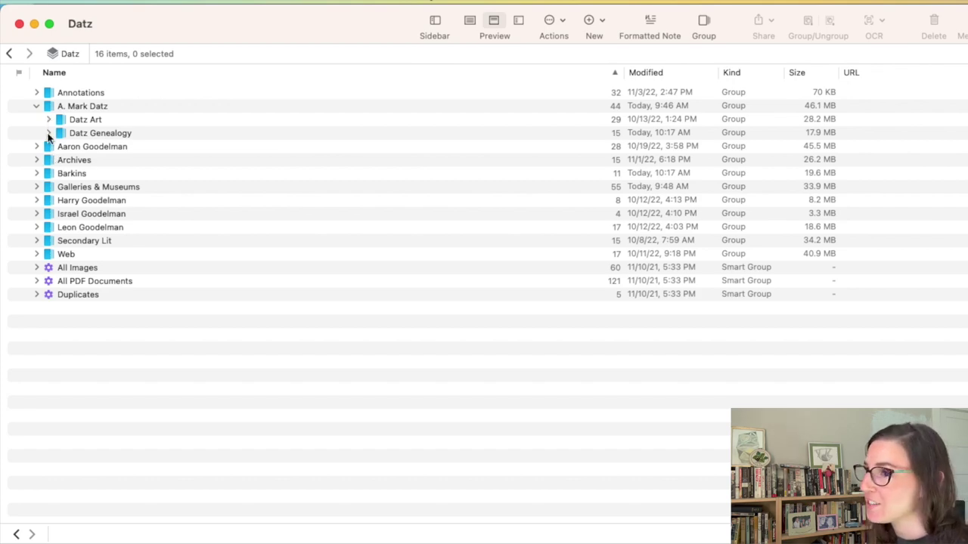
Review the records in the Datz Genealogy subgroup and collapse the A. Mark Datz group
{"action": "left_click", "coordinate": [48, 133]}
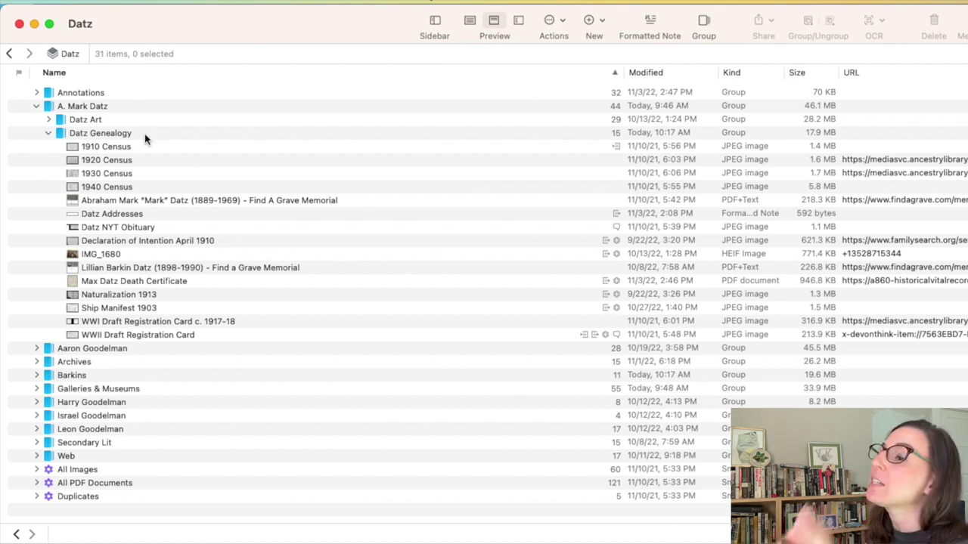
{"action": "left_click", "coordinate": [49, 134]}
{"action": "left_click", "coordinate": [50, 134]}
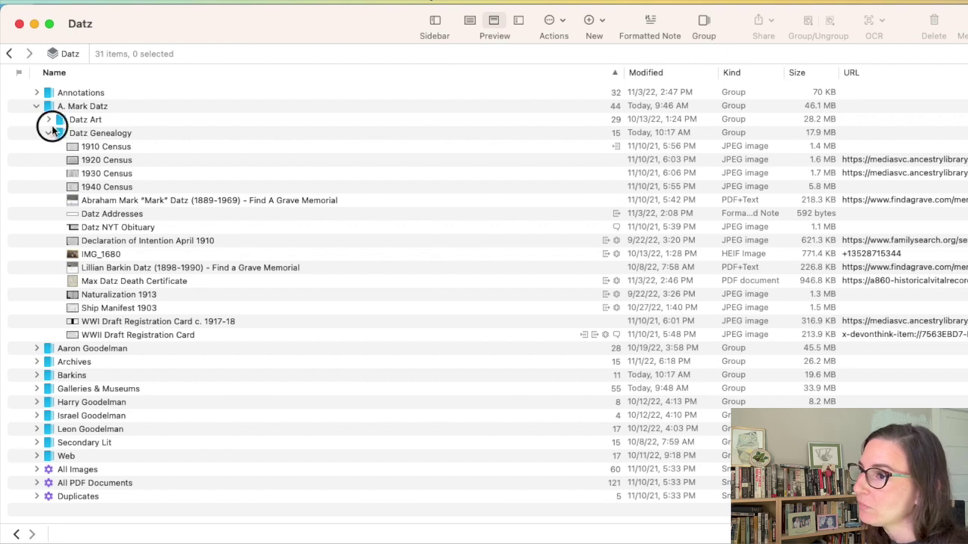
{"action": "left_click", "coordinate": [50, 134]}
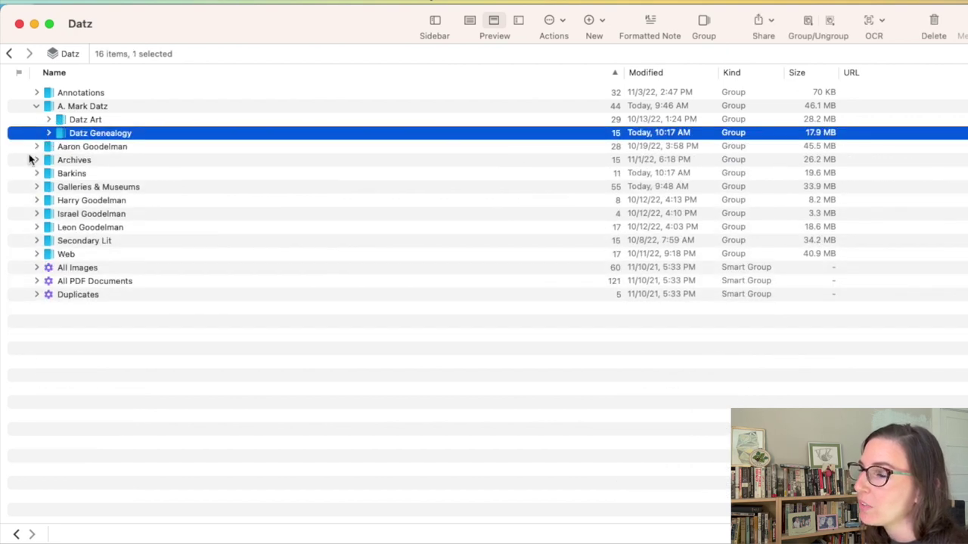
{"action": "left_click", "coordinate": [36, 107]}
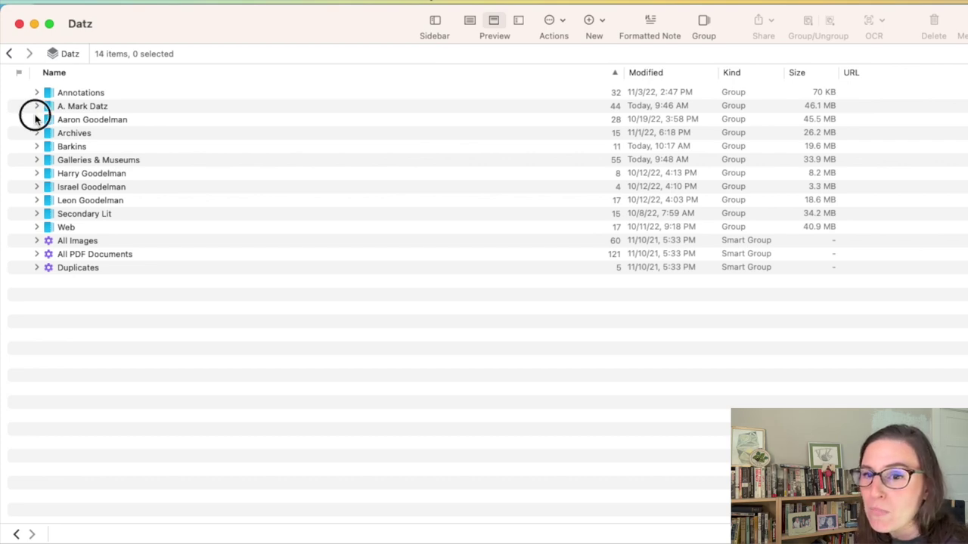
Inspect the 1910 Census and 1920 Census records in the Aaron Goodelman genealogy subgroup and collapse that subgroup
{"action": "left_click", "coordinate": [36, 120]}
{"action": "left_click", "coordinate": [49, 134]}
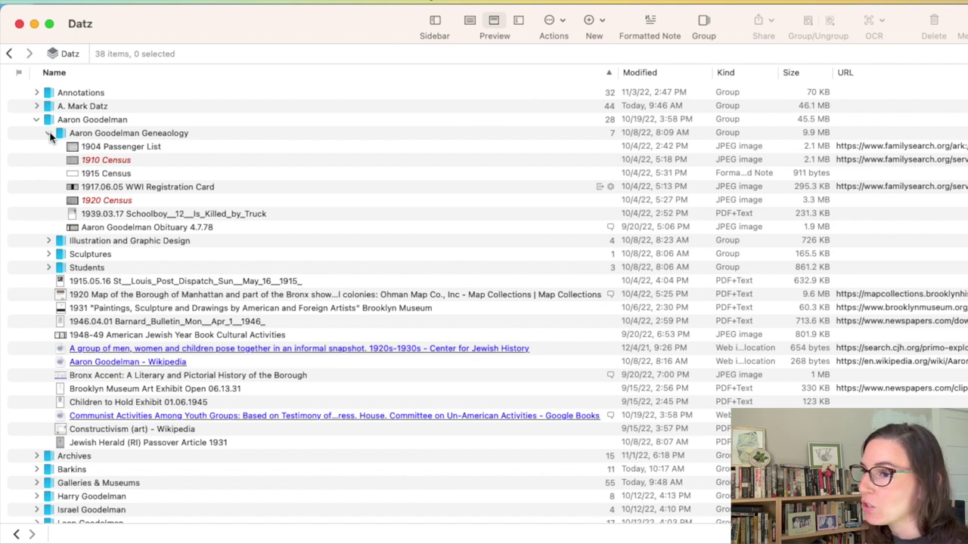
{"action": "left_click", "coordinate": [136, 160]}
{"action": "left_click", "coordinate": [146, 200]}
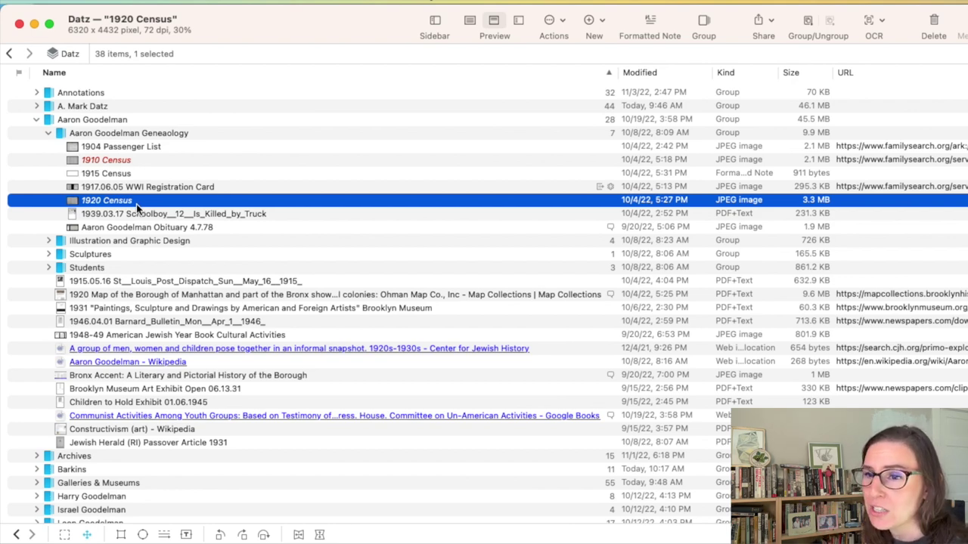
{"action": "left_click", "coordinate": [50, 134]}
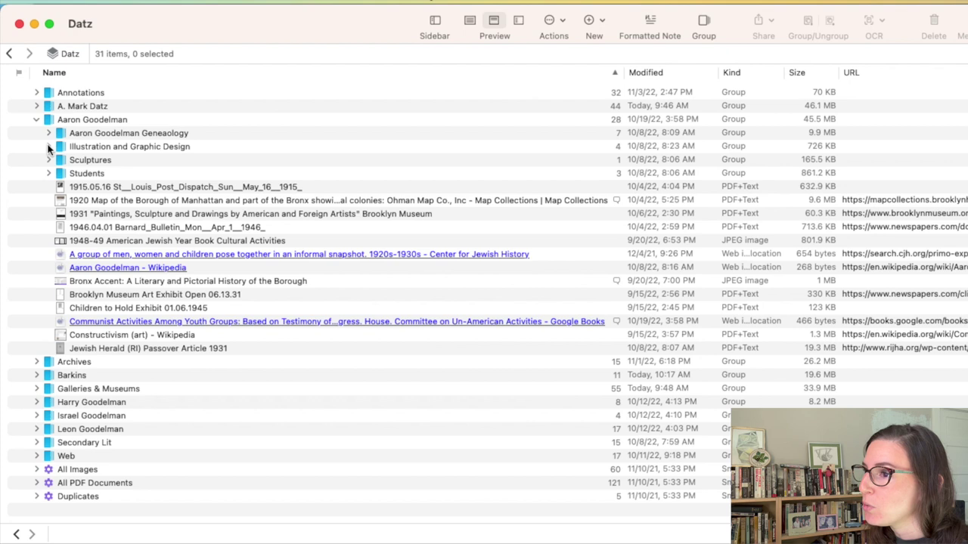
Review the Illustration and Graphic Design, Sculptures and Students subgroups, and collapse the Aaron Goodelman group
{"action": "left_click", "coordinate": [49, 147]}
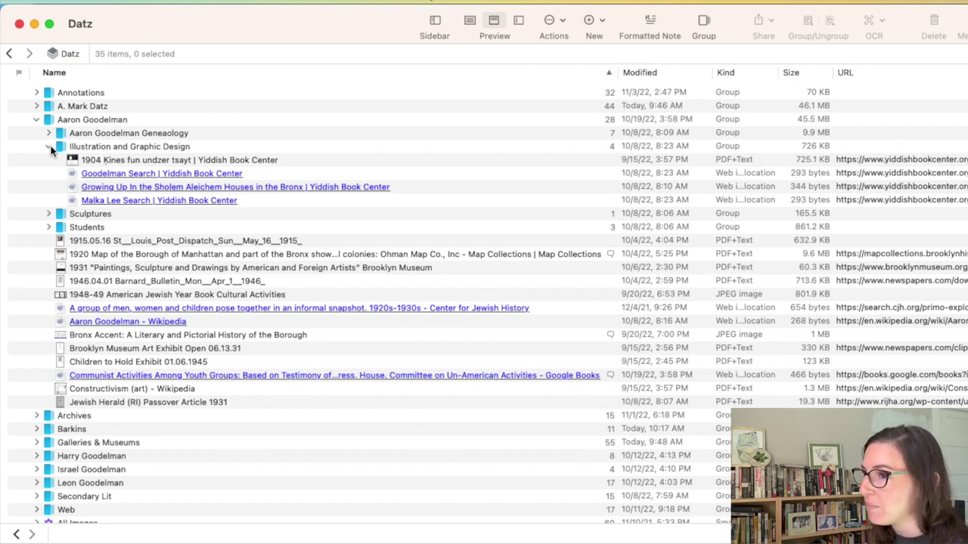
{"action": "left_click", "coordinate": [50, 147]}
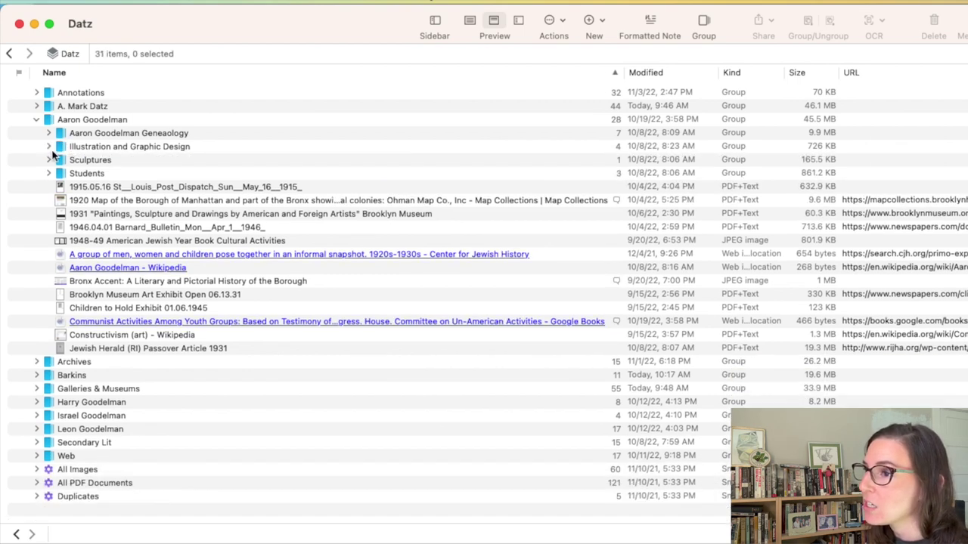
{"action": "left_click", "coordinate": [49, 161]}
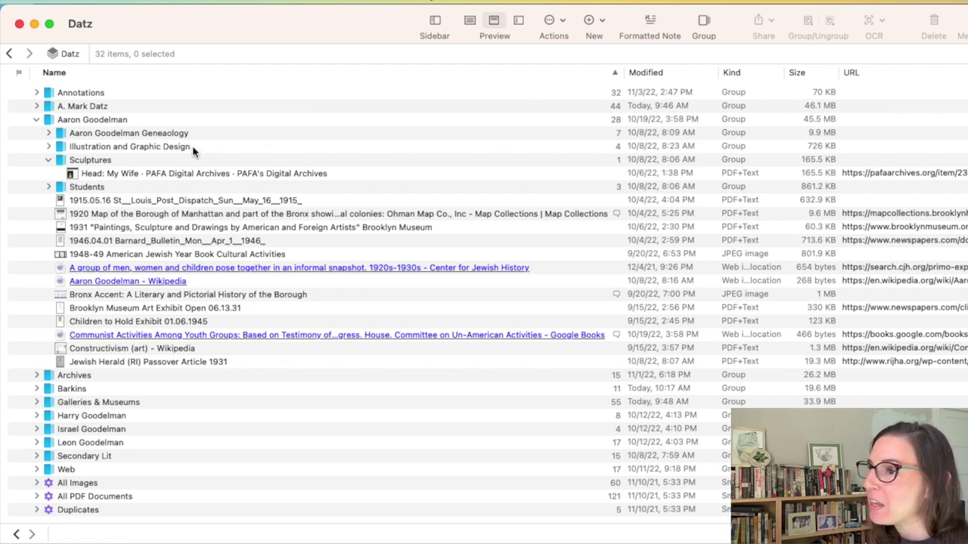
{"action": "left_click", "coordinate": [49, 160]}
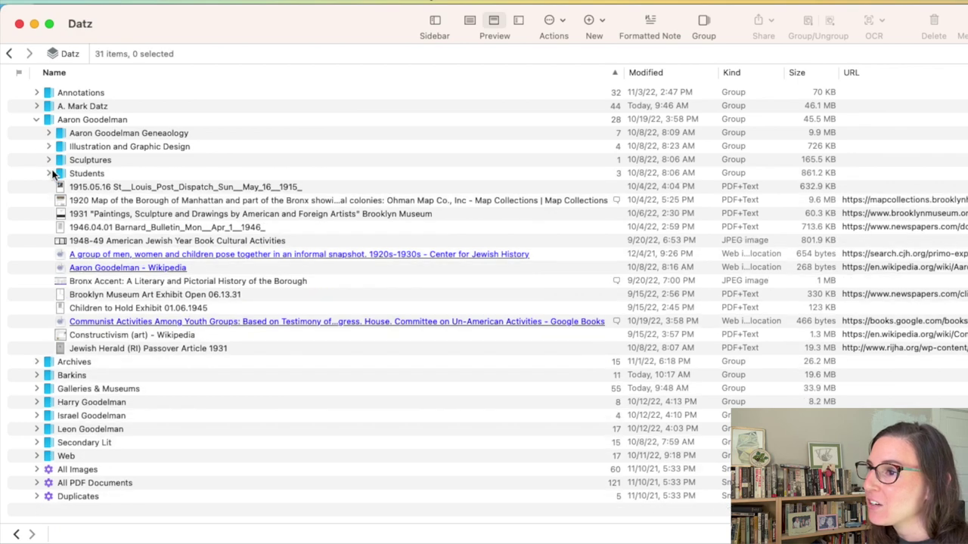
{"action": "left_click", "coordinate": [47, 174]}
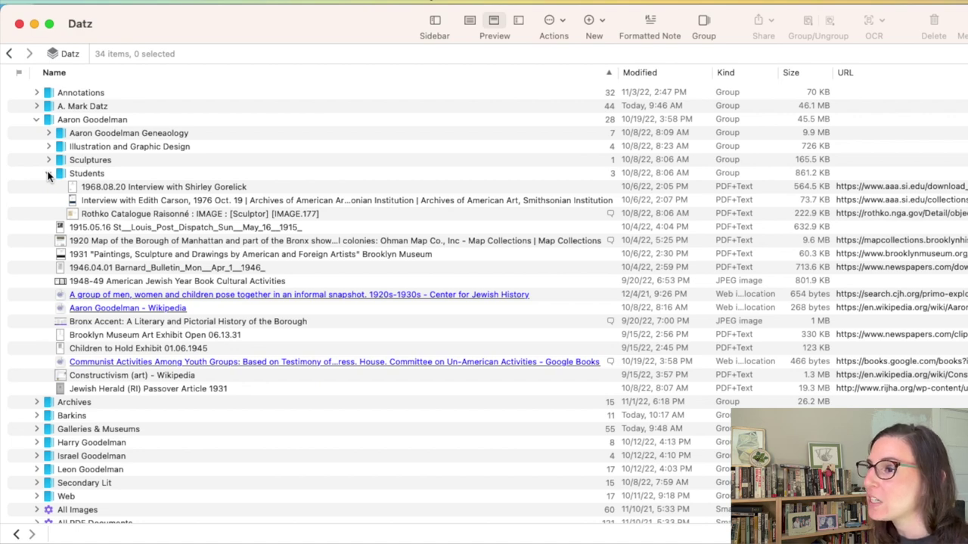
{"action": "left_click", "coordinate": [48, 174]}
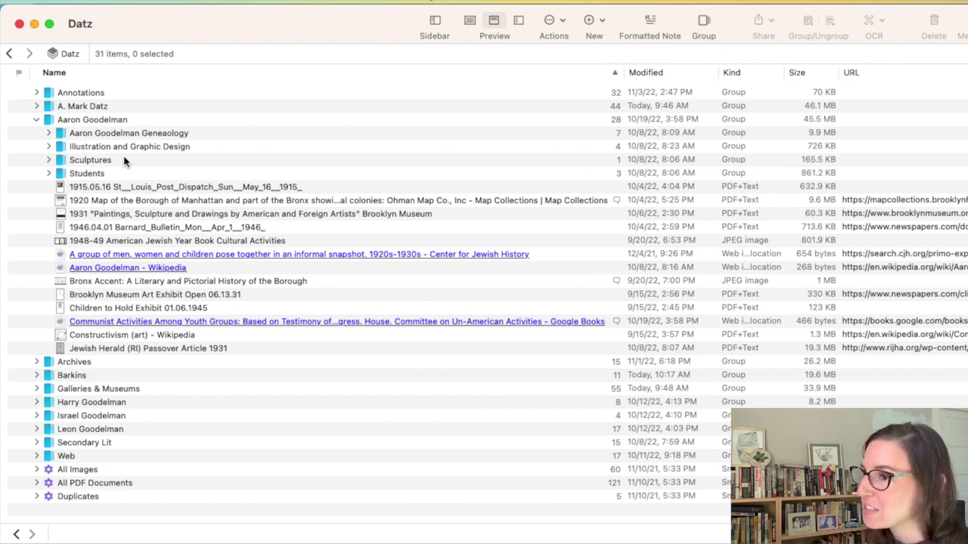
{"action": "left_click", "coordinate": [38, 121]}
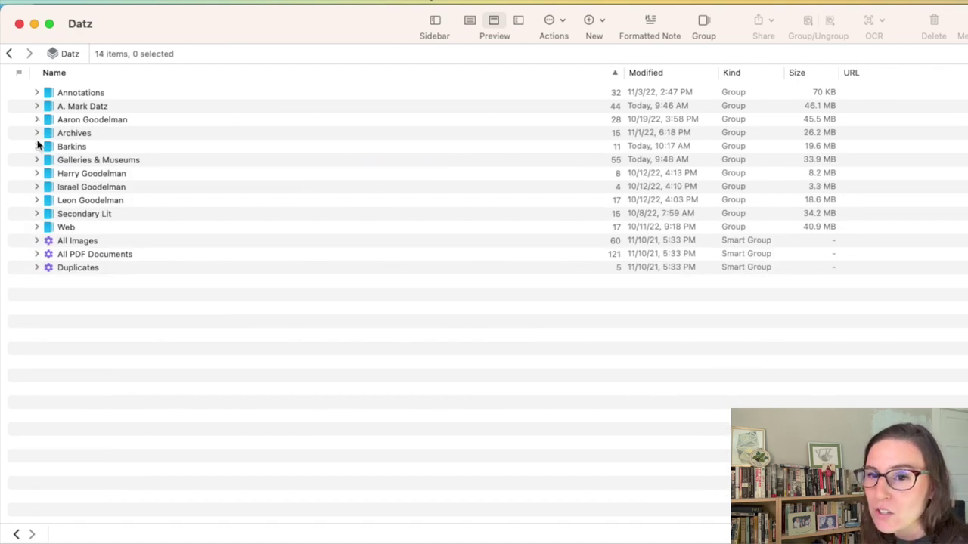
{"action": "left_click", "coordinate": [36, 146]}
{"action": "left_click", "coordinate": [37, 146]}
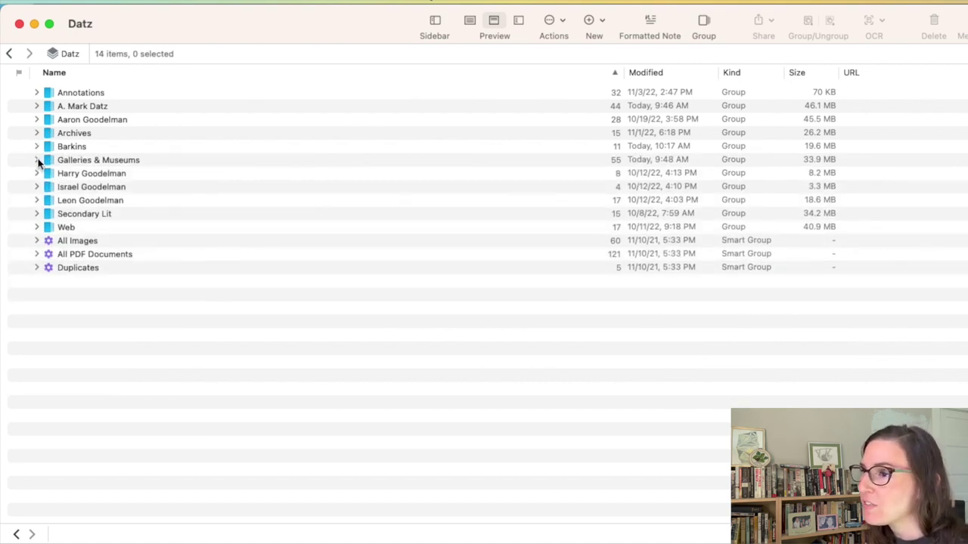
{"action": "left_click", "coordinate": [36, 173]}
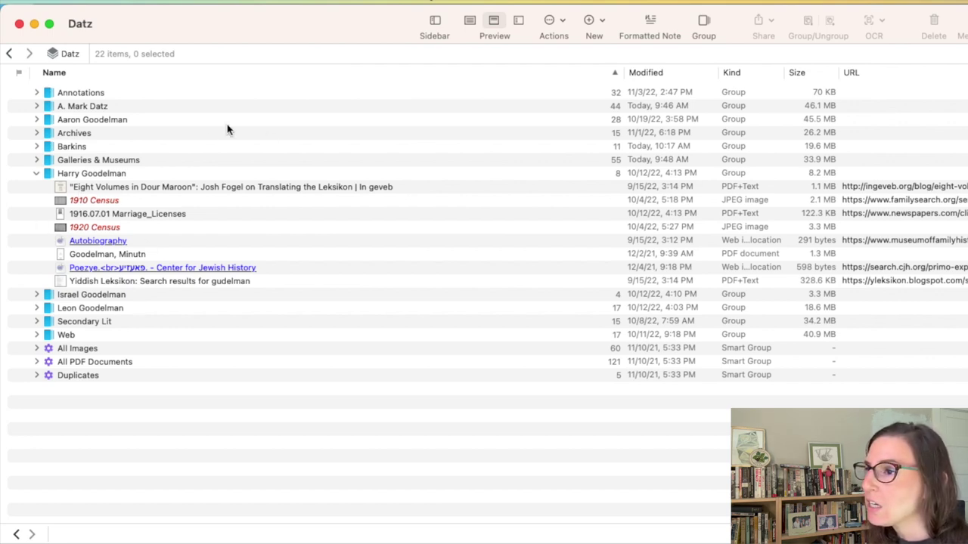
{"action": "left_click", "coordinate": [38, 175]}
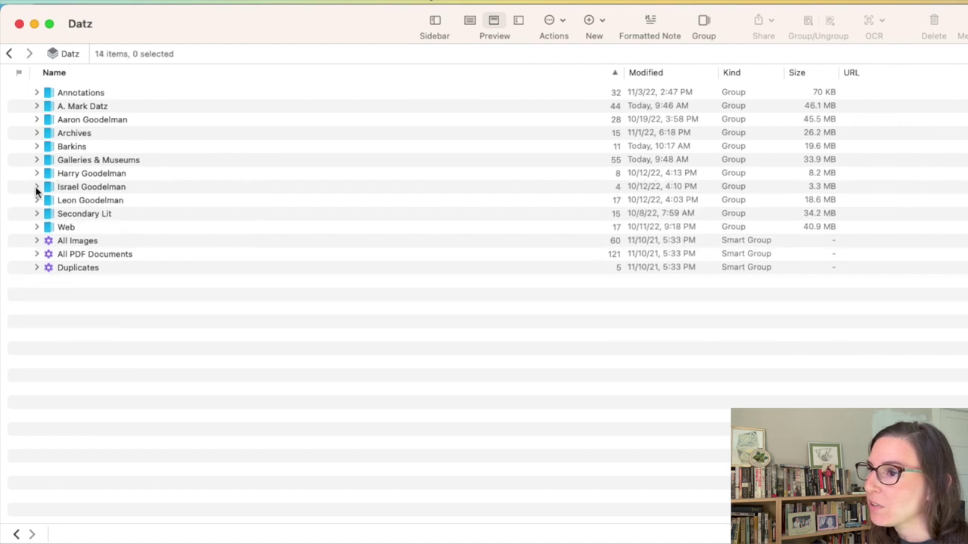
{"action": "left_click", "coordinate": [36, 187]}
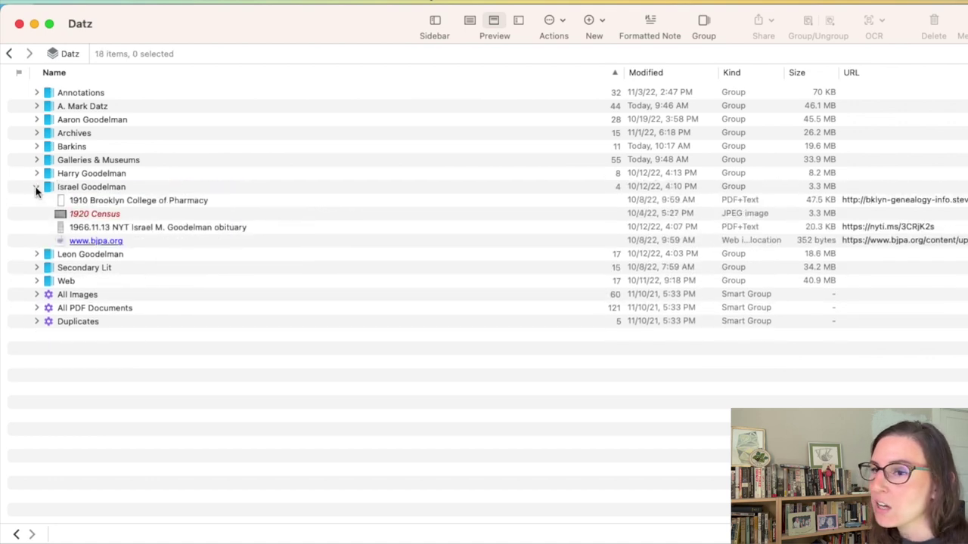
{"action": "left_click", "coordinate": [36, 189]}
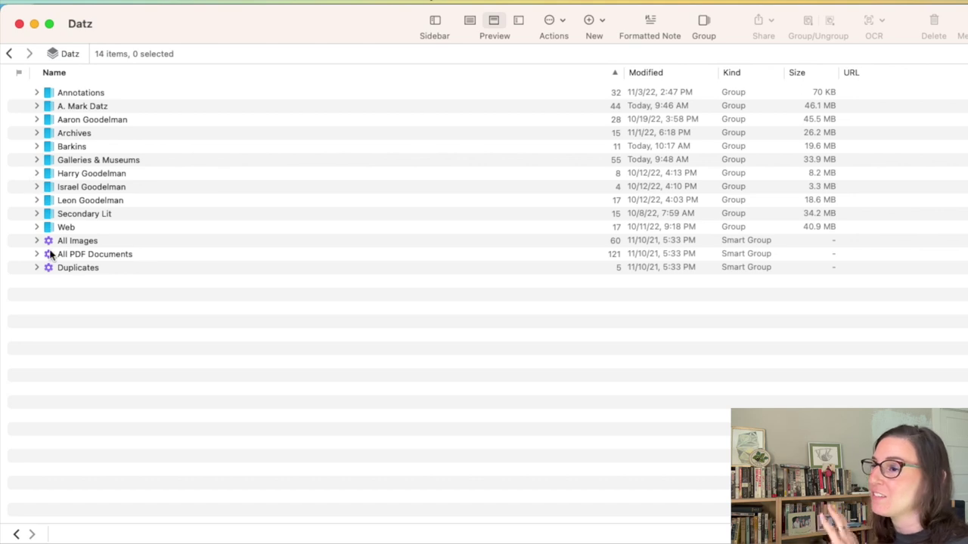
Review the items in the Leon Goodelman group and its Lear Publishers subgroup, leaving both collapsed
{"action": "left_click", "coordinate": [37, 200]}
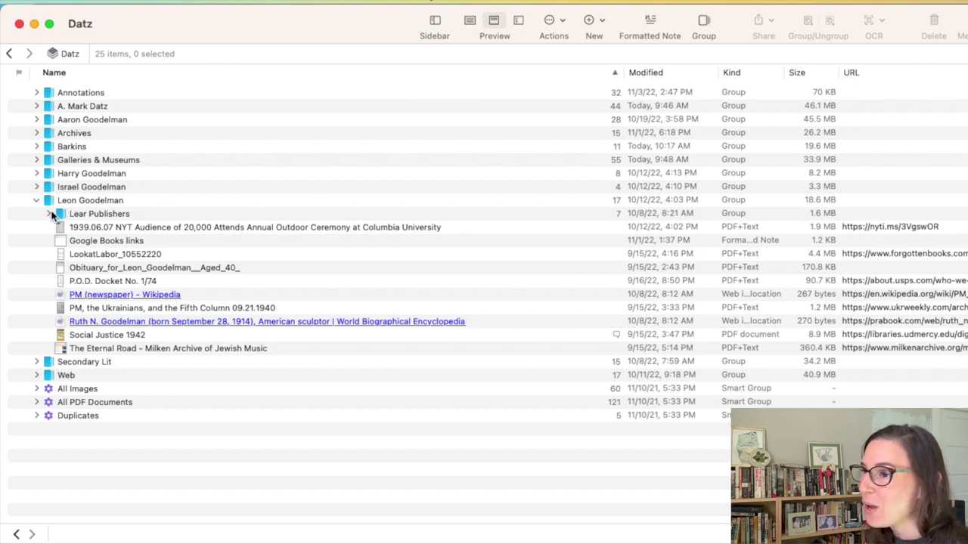
{"action": "left_click", "coordinate": [50, 214]}
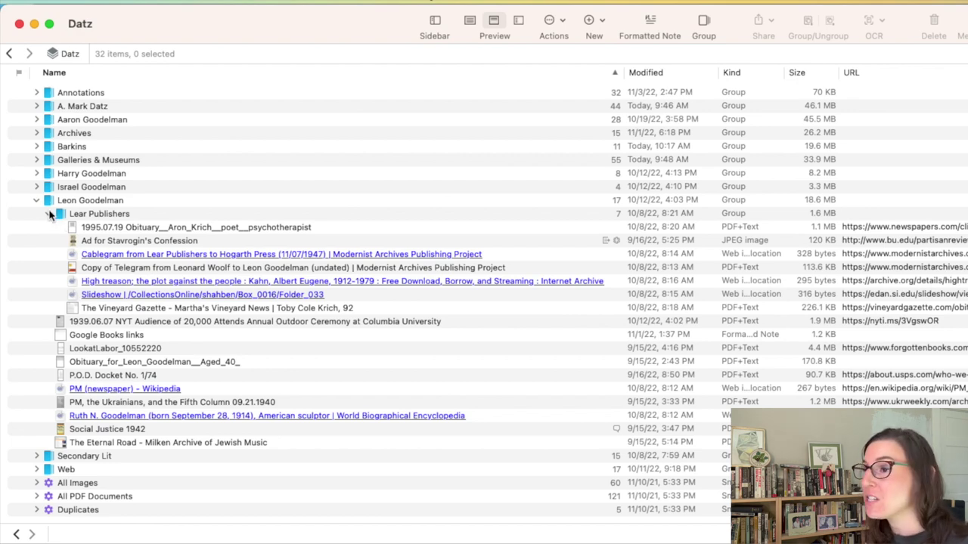
{"action": "left_click", "coordinate": [49, 215]}
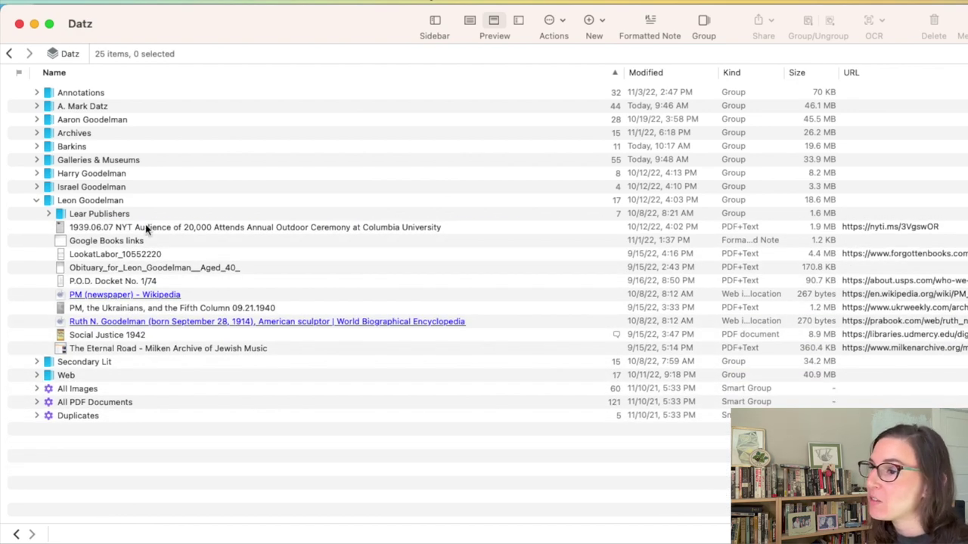
{"action": "left_click", "coordinate": [36, 200]}
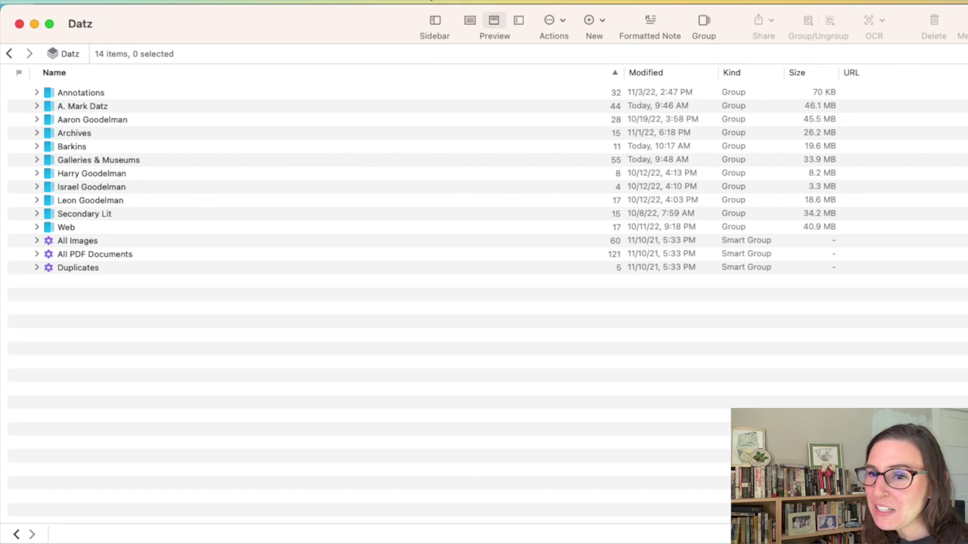
Expand the Galleries & Museums group and examine the date-named newspaper clippings in its Datz Exhibit Clippings subgroup, leaving the subgroup collapsed
{"action": "left_click", "coordinate": [36, 160]}
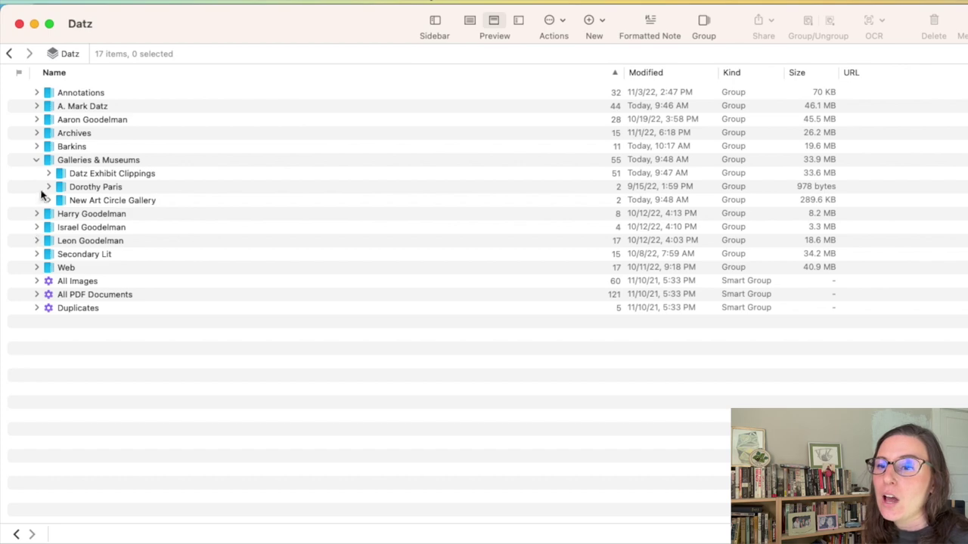
{"action": "left_click", "coordinate": [53, 174]}
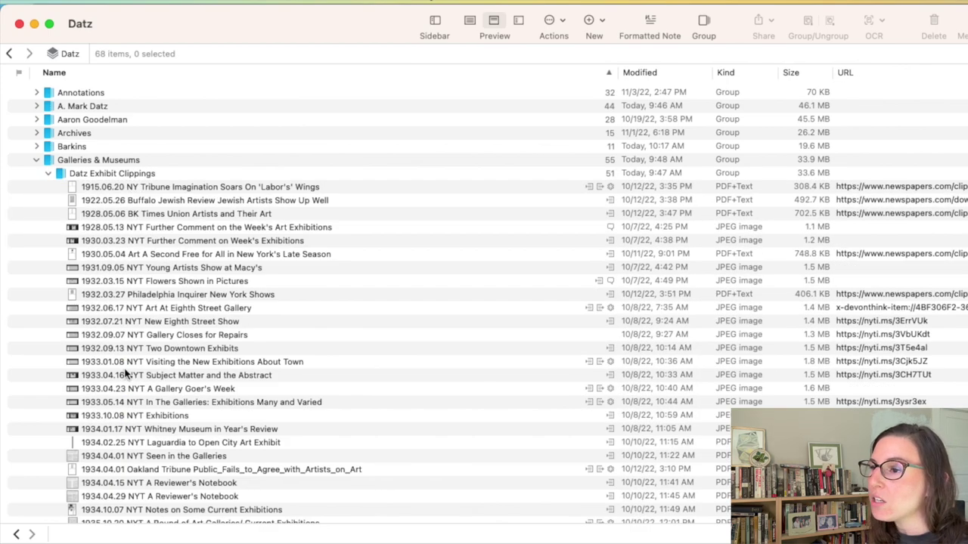
{"action": "scroll", "coordinate": [125, 370], "scroll_direction": "down", "scroll_amount": 1}
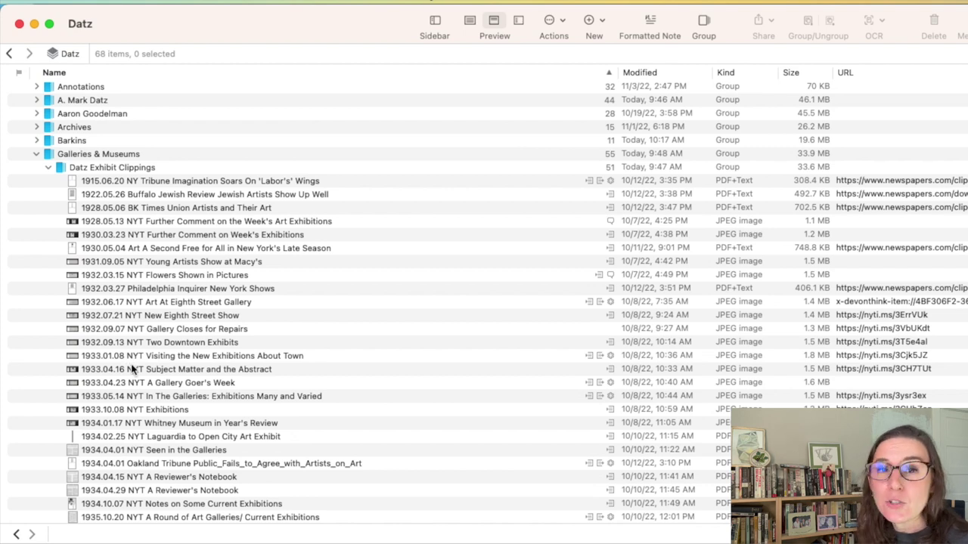
{"action": "scroll", "coordinate": [134, 369], "scroll_direction": "down", "scroll_amount": 2}
{"action": "scroll", "coordinate": [127, 430], "scroll_direction": "down", "scroll_amount": 5}
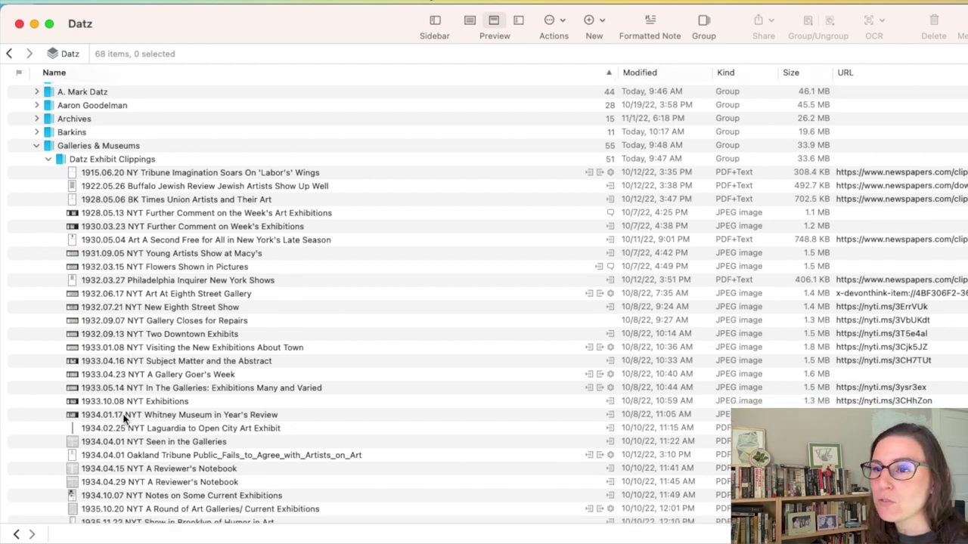
{"action": "scroll", "coordinate": [161, 432], "scroll_direction": "down", "scroll_amount": 5}
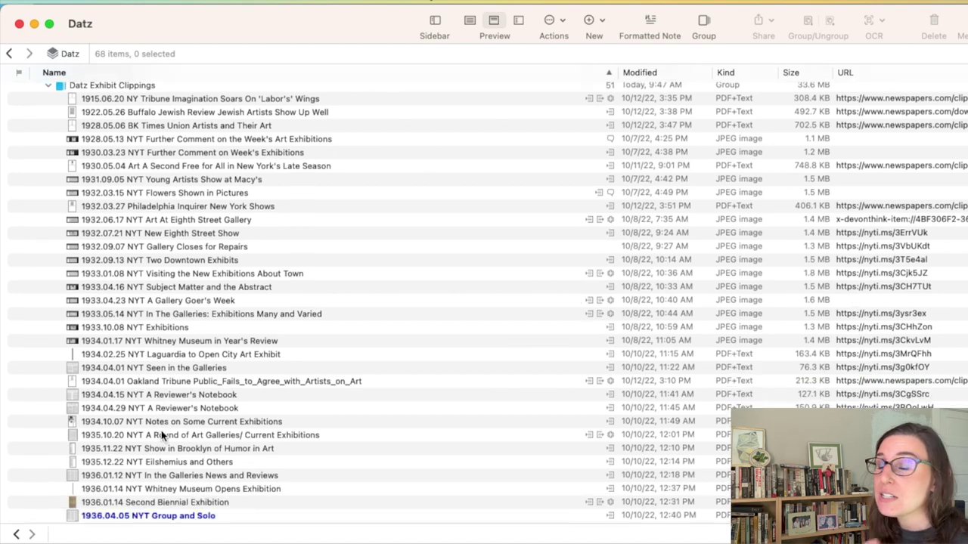
{"action": "scroll", "coordinate": [154, 427], "scroll_direction": "down", "scroll_amount": 2}
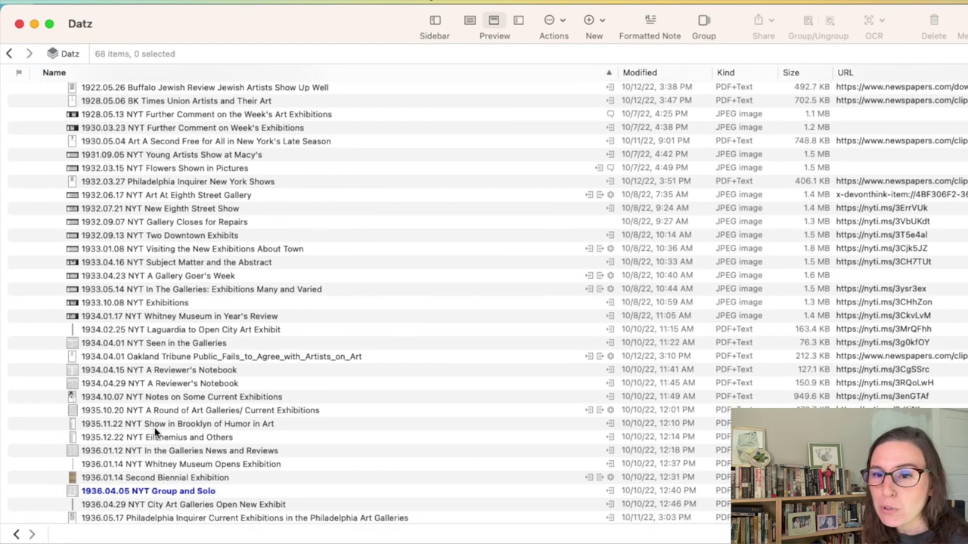
{"action": "scroll", "coordinate": [161, 406], "scroll_direction": "down", "scroll_amount": 1}
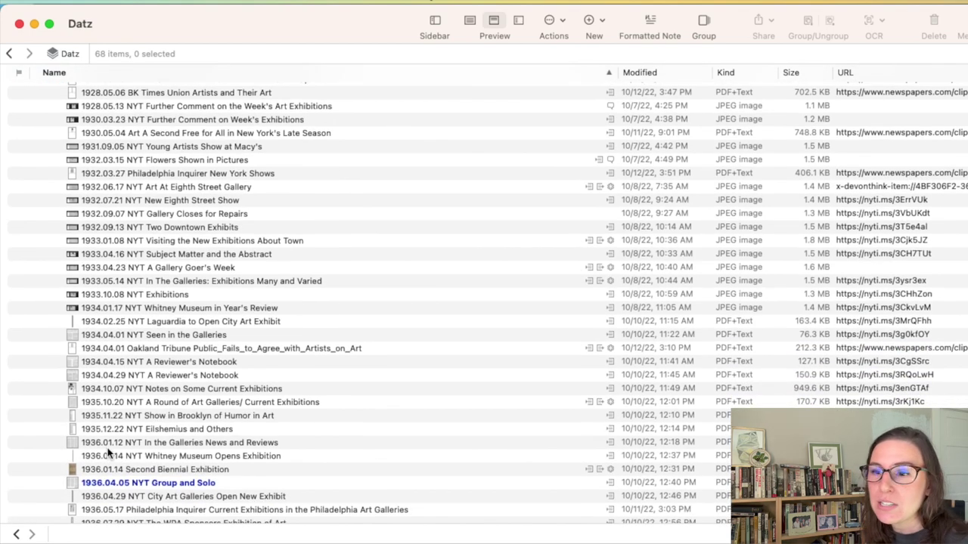
{"action": "scroll", "coordinate": [108, 448], "scroll_direction": "down", "scroll_amount": 1}
{"action": "scroll", "coordinate": [107, 450], "scroll_direction": "up", "scroll_amount": 12}
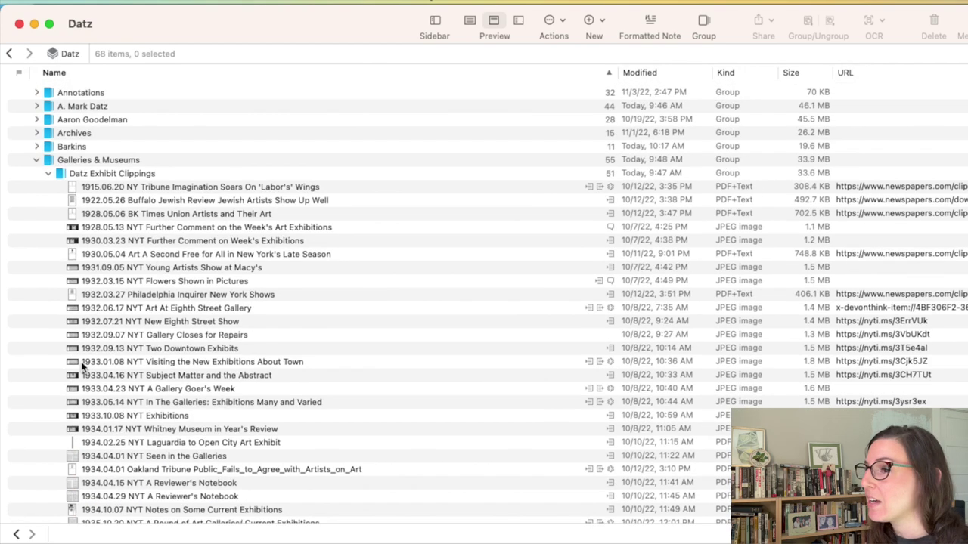
{"action": "left_click", "coordinate": [48, 174]}
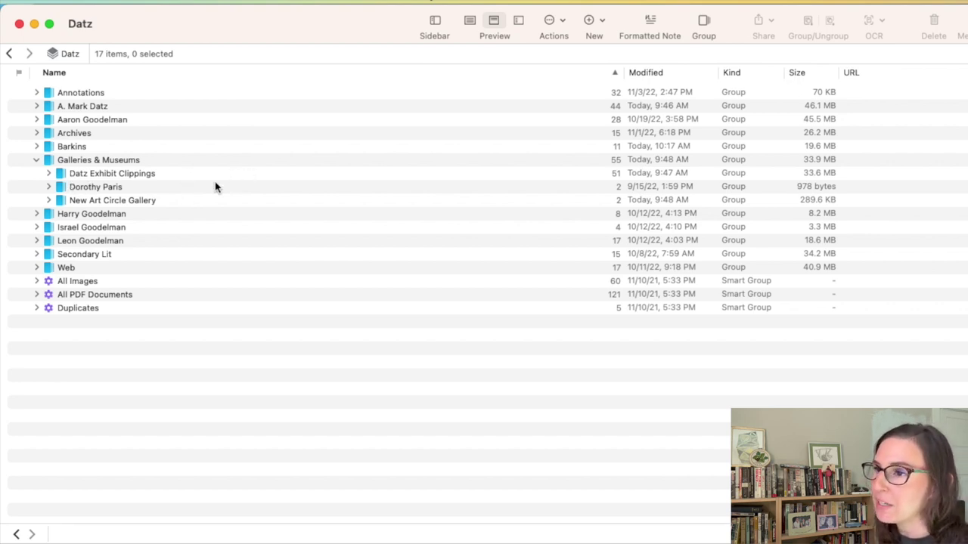
Review the Dorothy Paris and New Art Circle Gallery subgroups and collapse the Galleries & Museums group
{"action": "left_click", "coordinate": [51, 188]}
{"action": "left_click", "coordinate": [51, 188]}
{"action": "left_click", "coordinate": [47, 201]}
{"action": "left_click", "coordinate": [47, 201]}
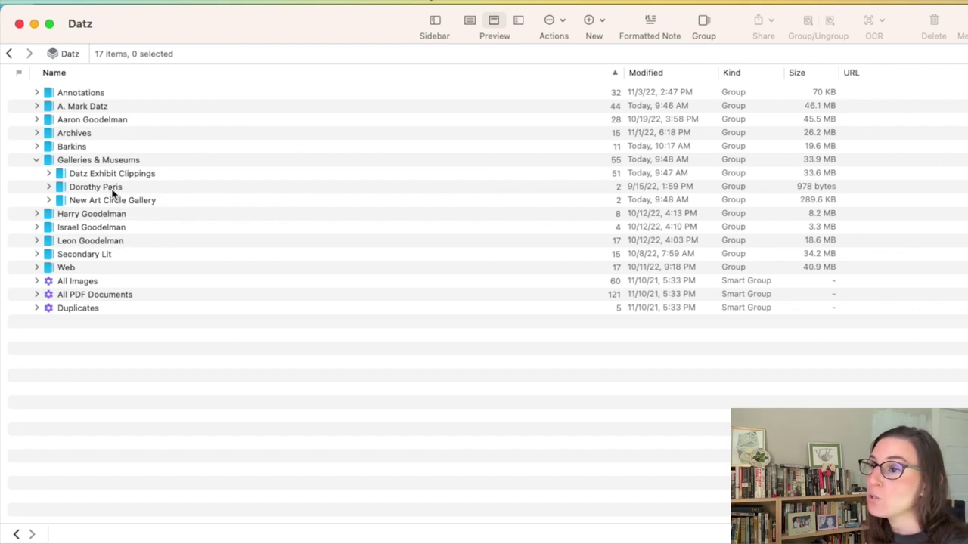
{"action": "left_click", "coordinate": [36, 160]}
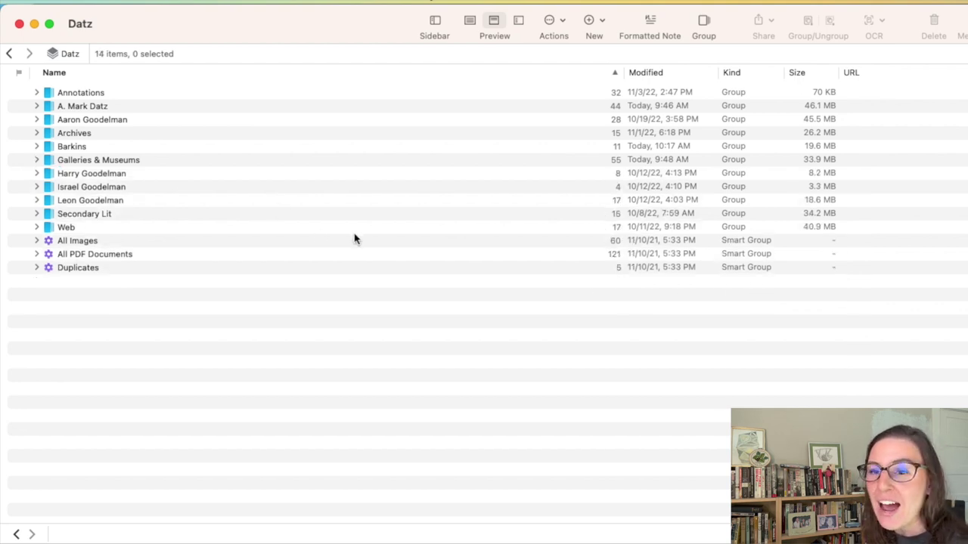